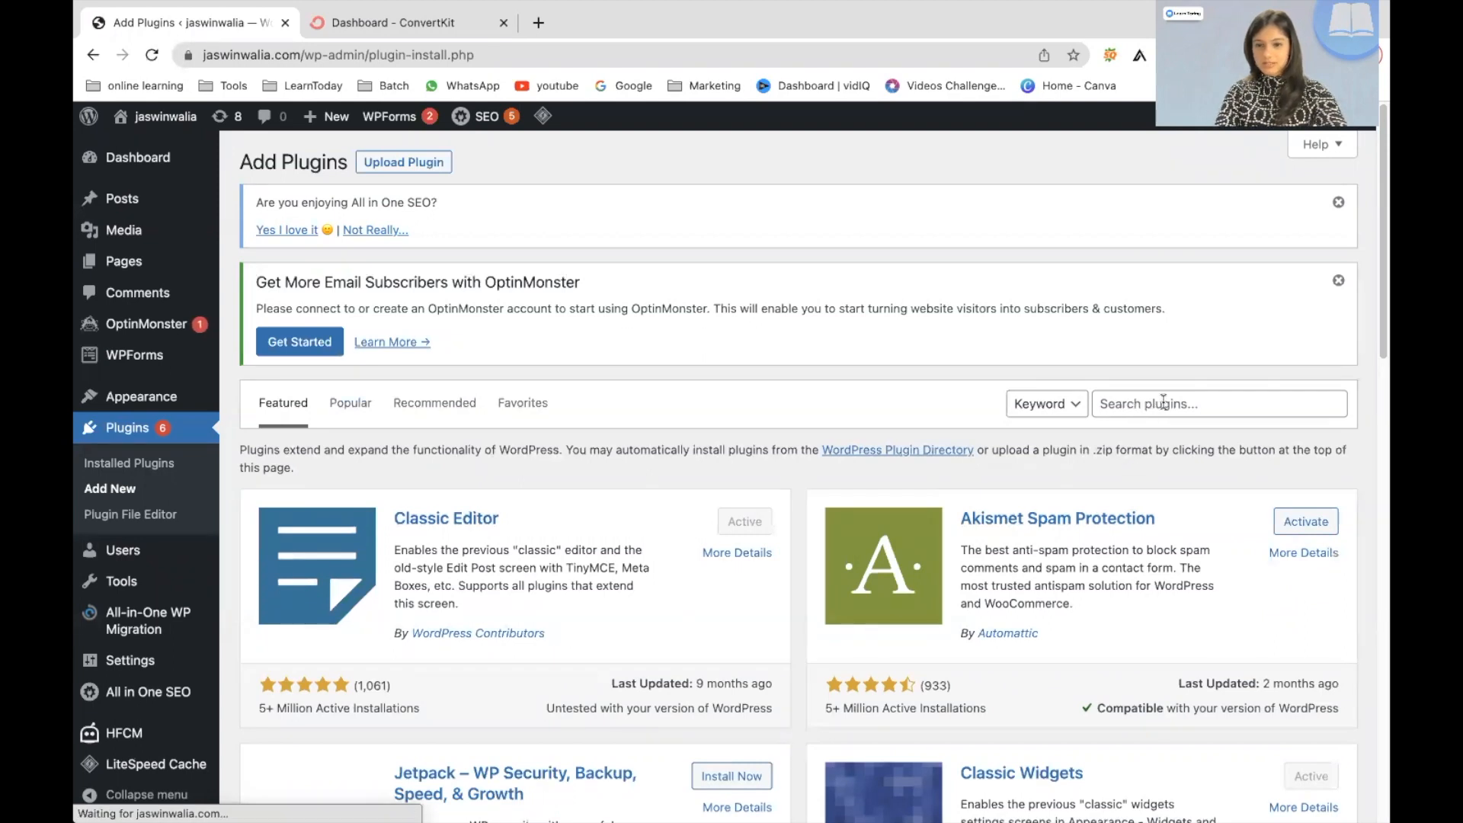
Step: Search the plugin directory for "convertkit" and install the ConvertKit email marketing plugin
left_click(1162, 402)
type("convertkit")
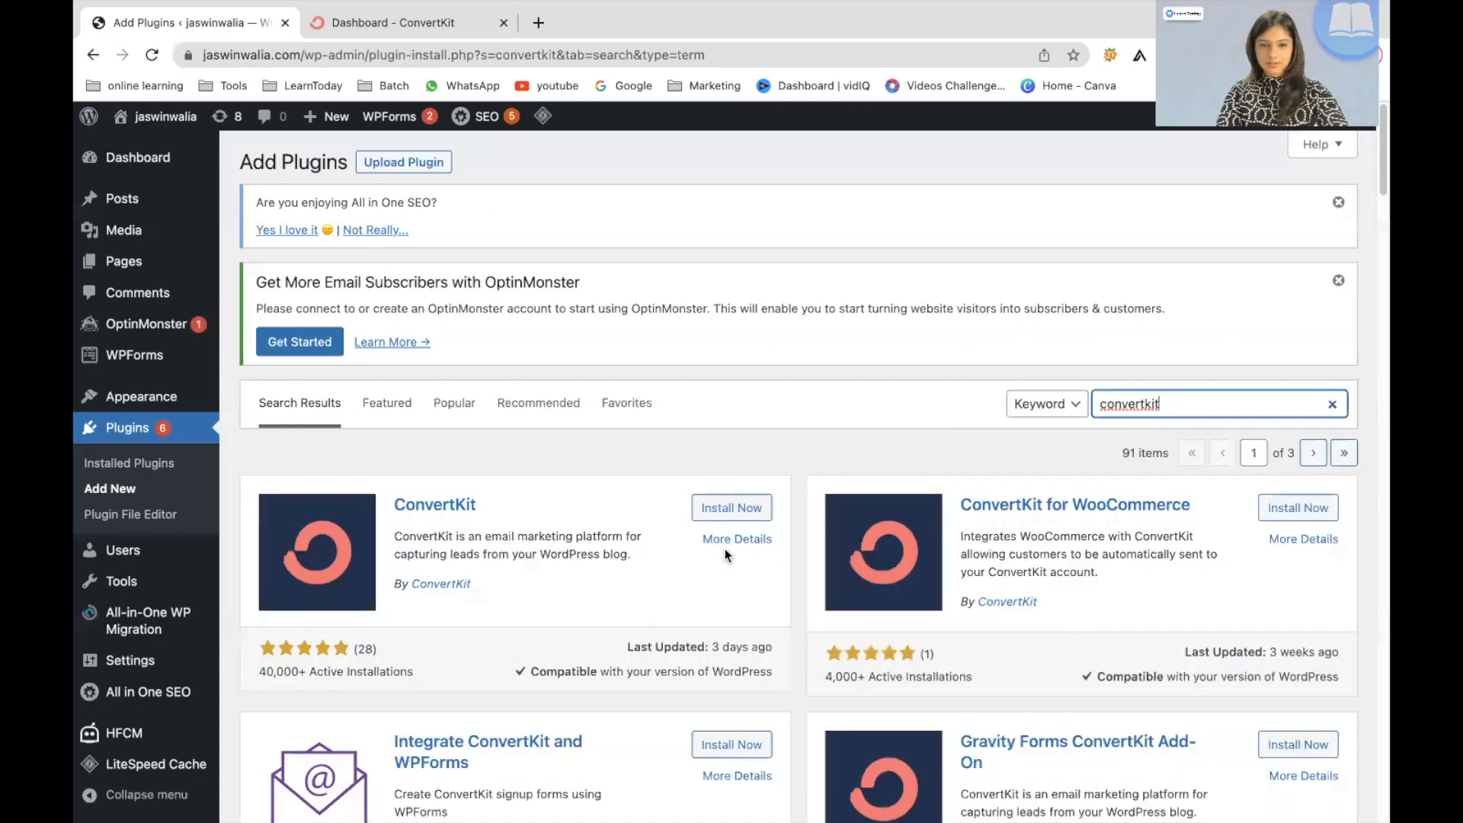
scroll(724, 549, "down", 3)
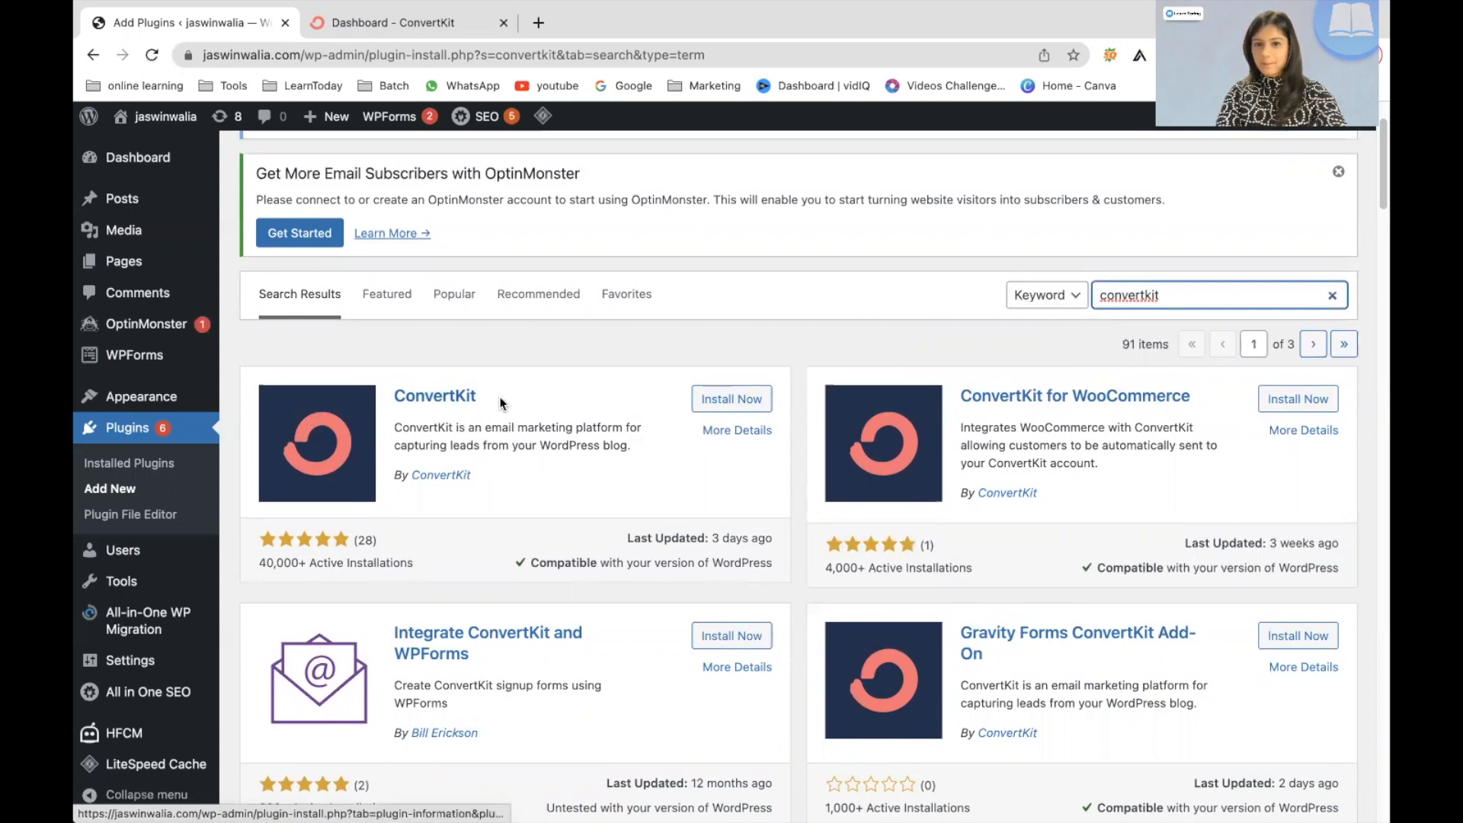
left_click(734, 400)
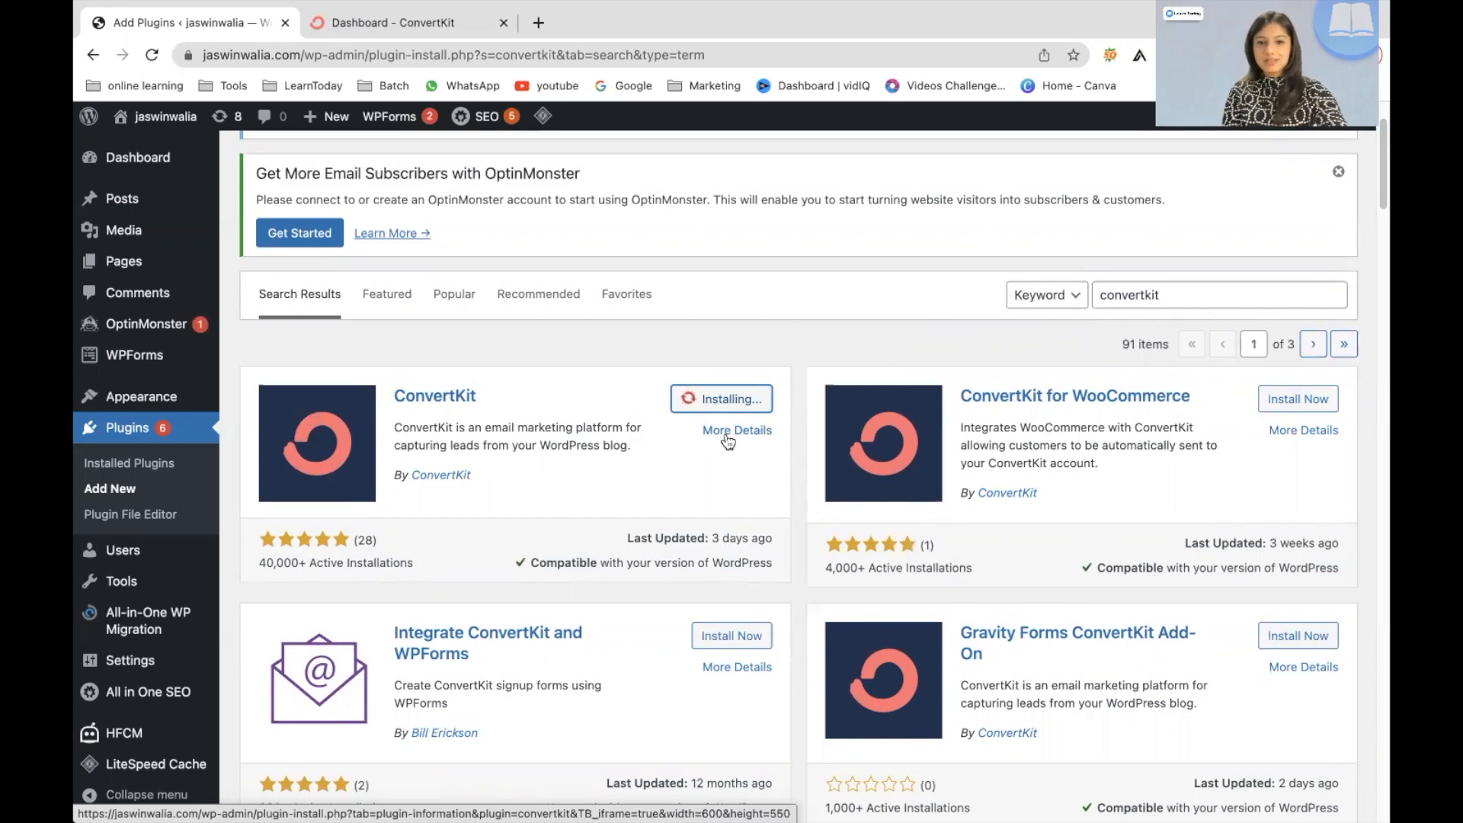
Step: Review the ConvertKit plugin's description and screenshots in its details window, and close the window
left_click(728, 432)
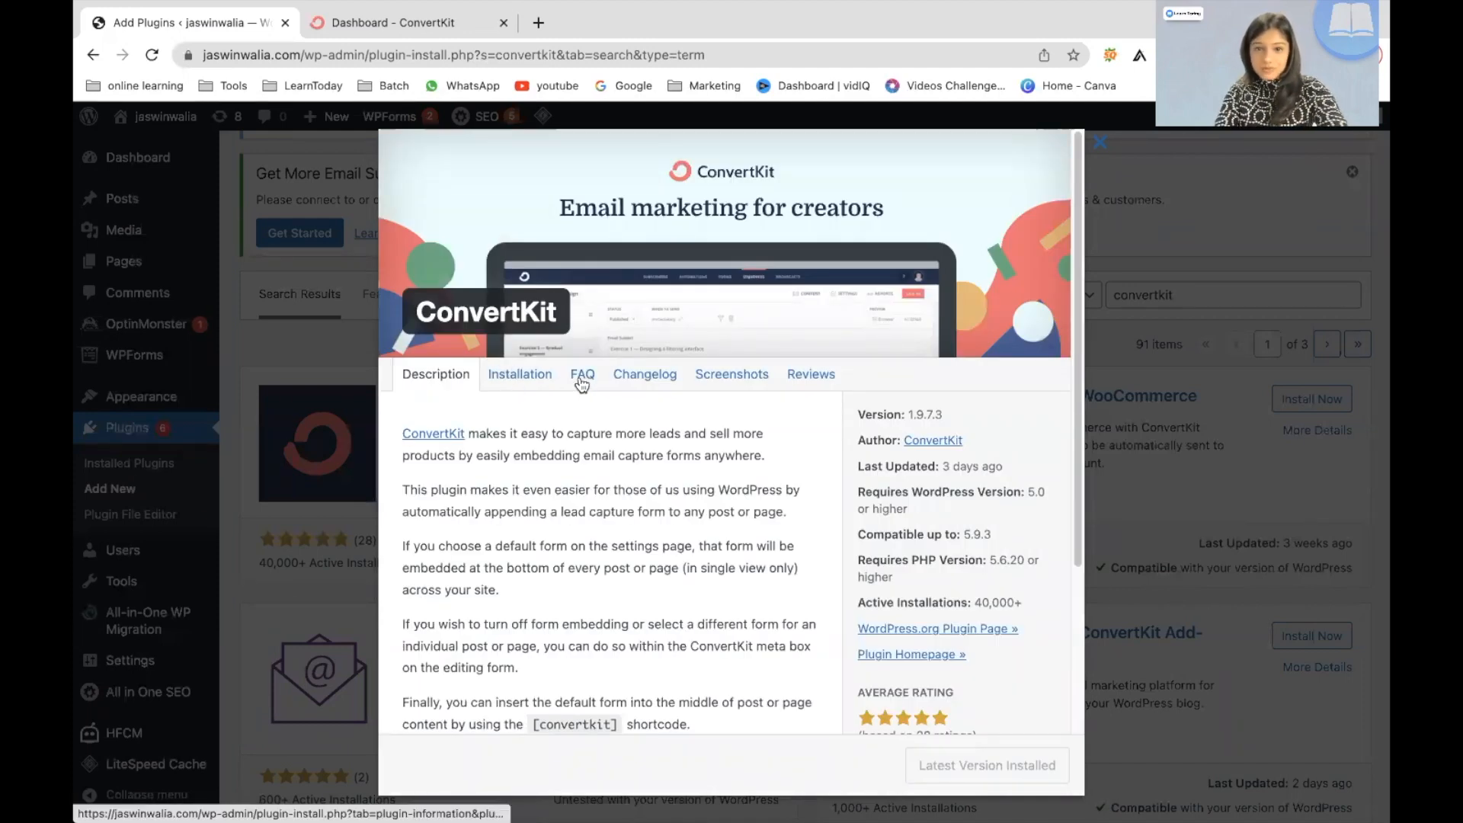
left_click(759, 375)
scroll(626, 512, "down", 5)
scroll(626, 512, "up", 5)
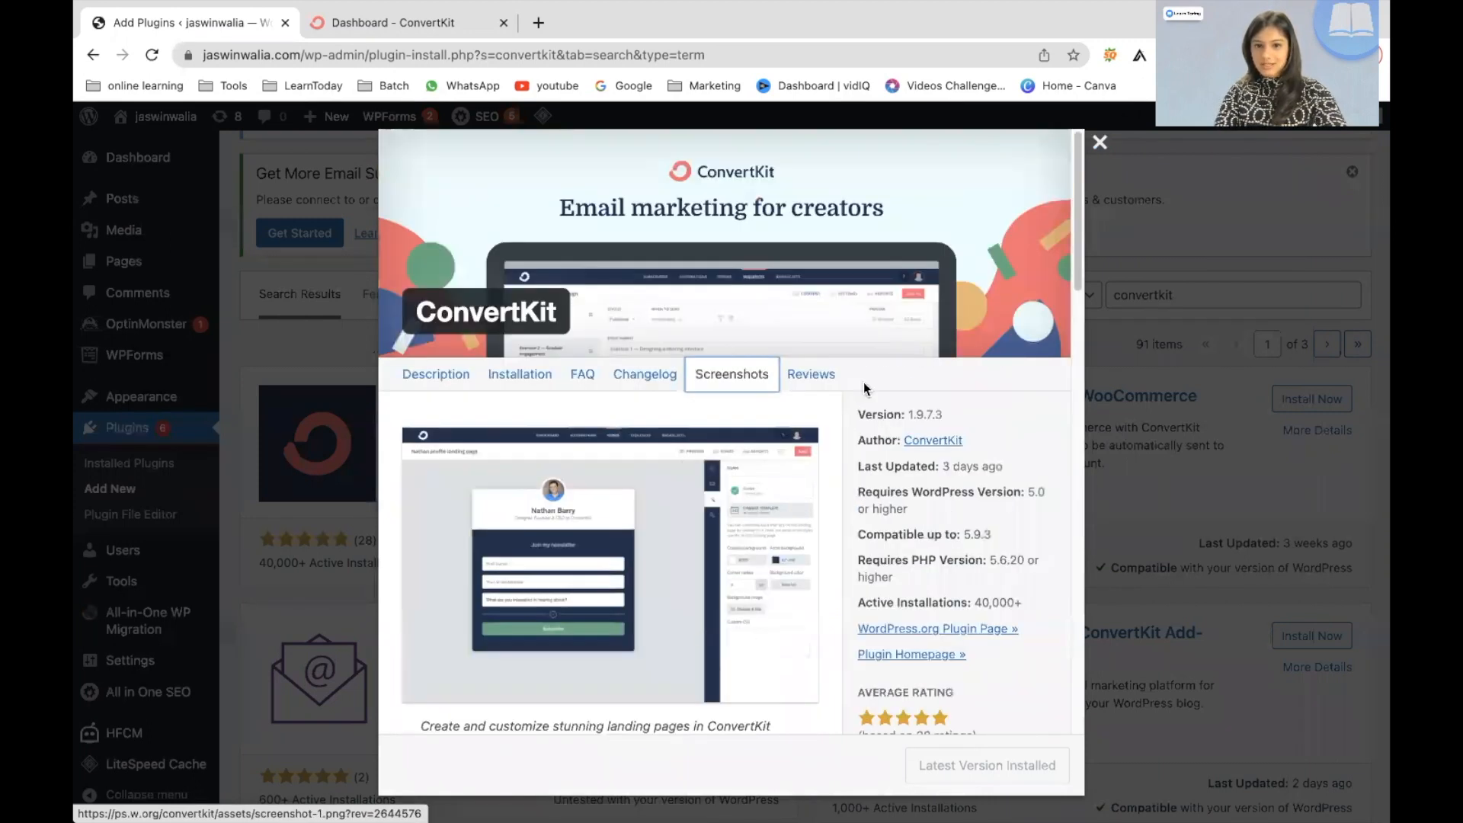
left_click(444, 377)
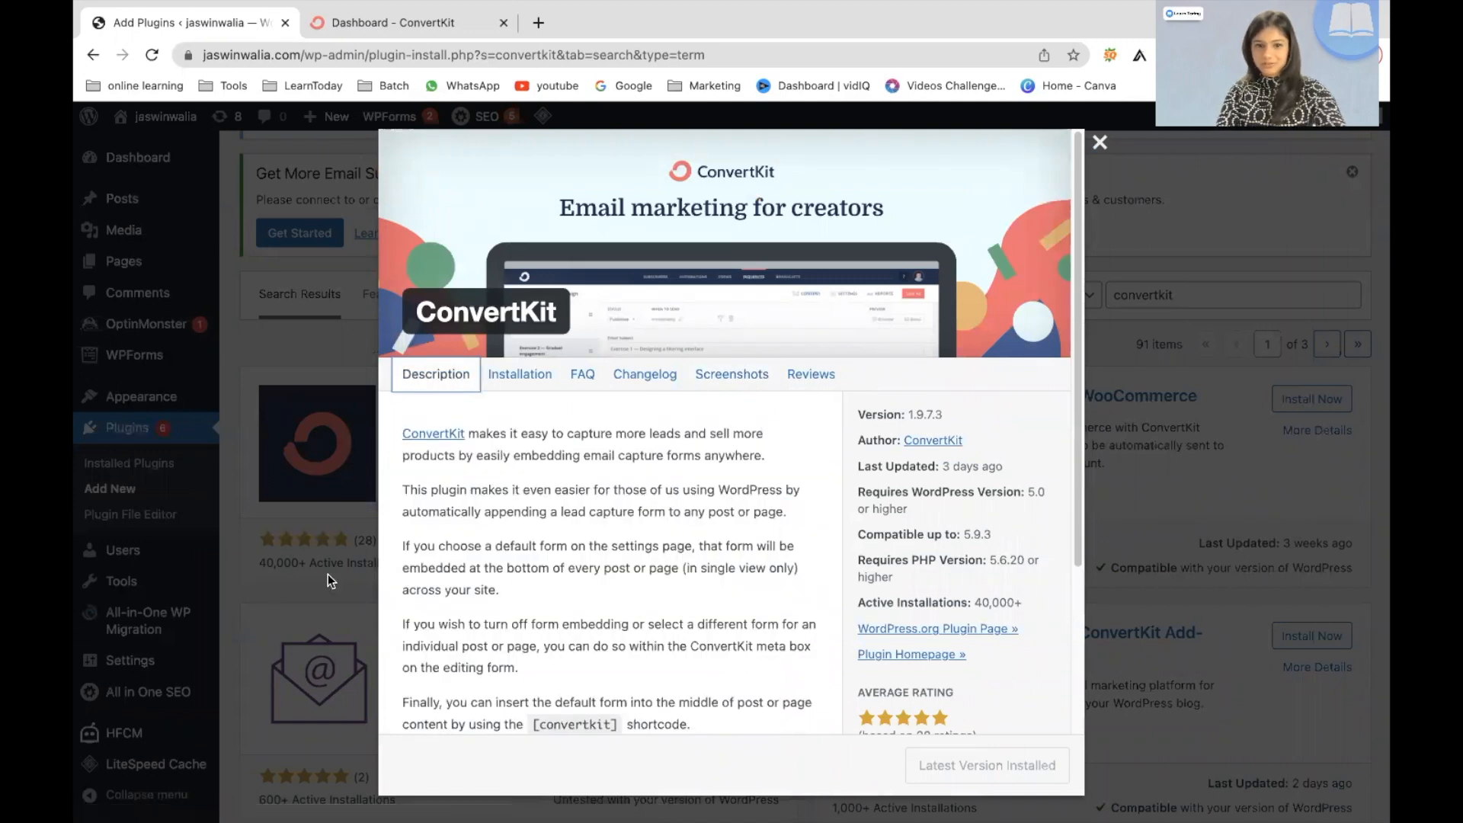
left_click(267, 556)
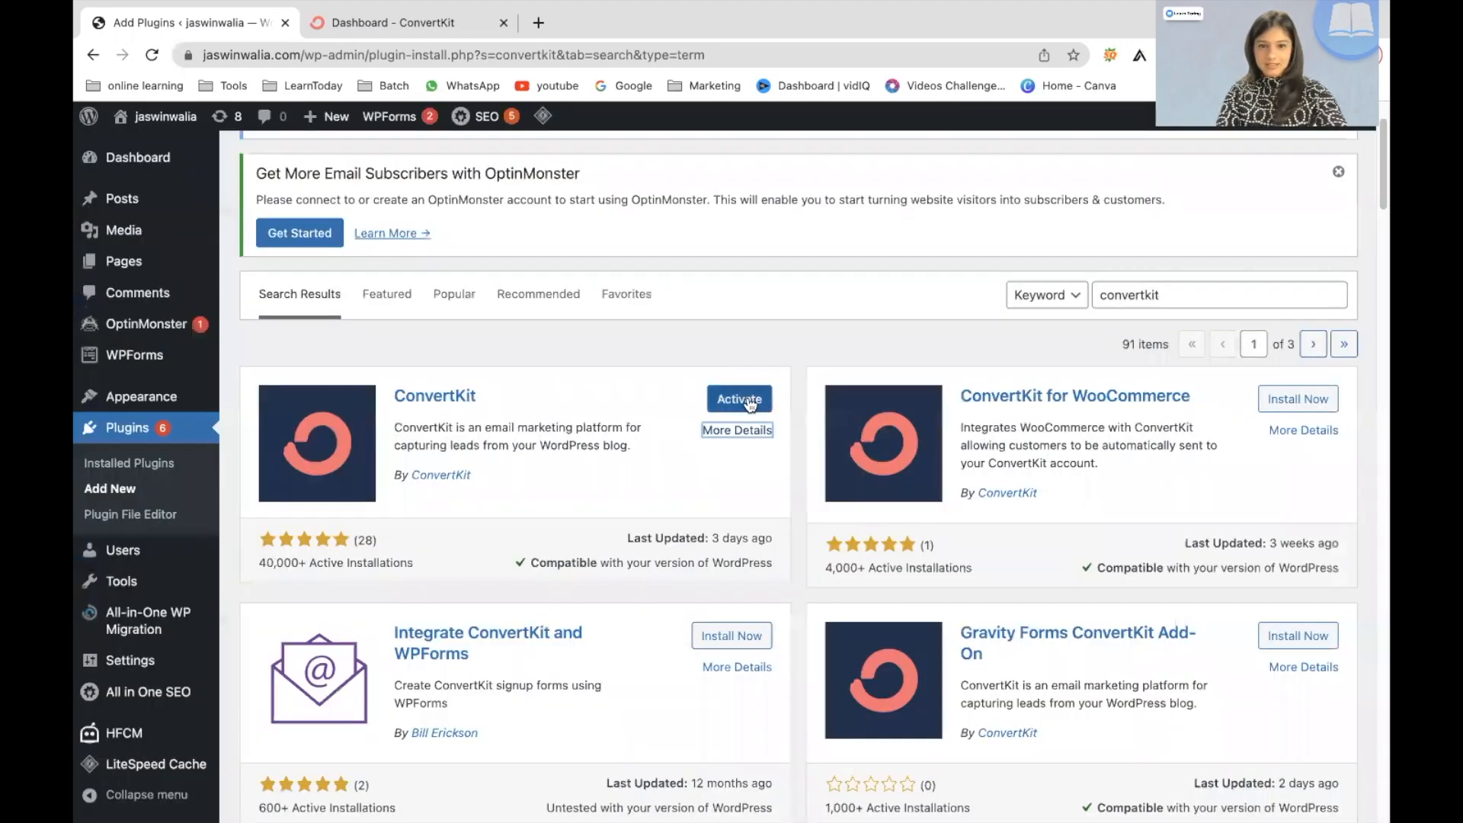
Step: Activate the installed ConvertKit plugin
left_click(750, 402)
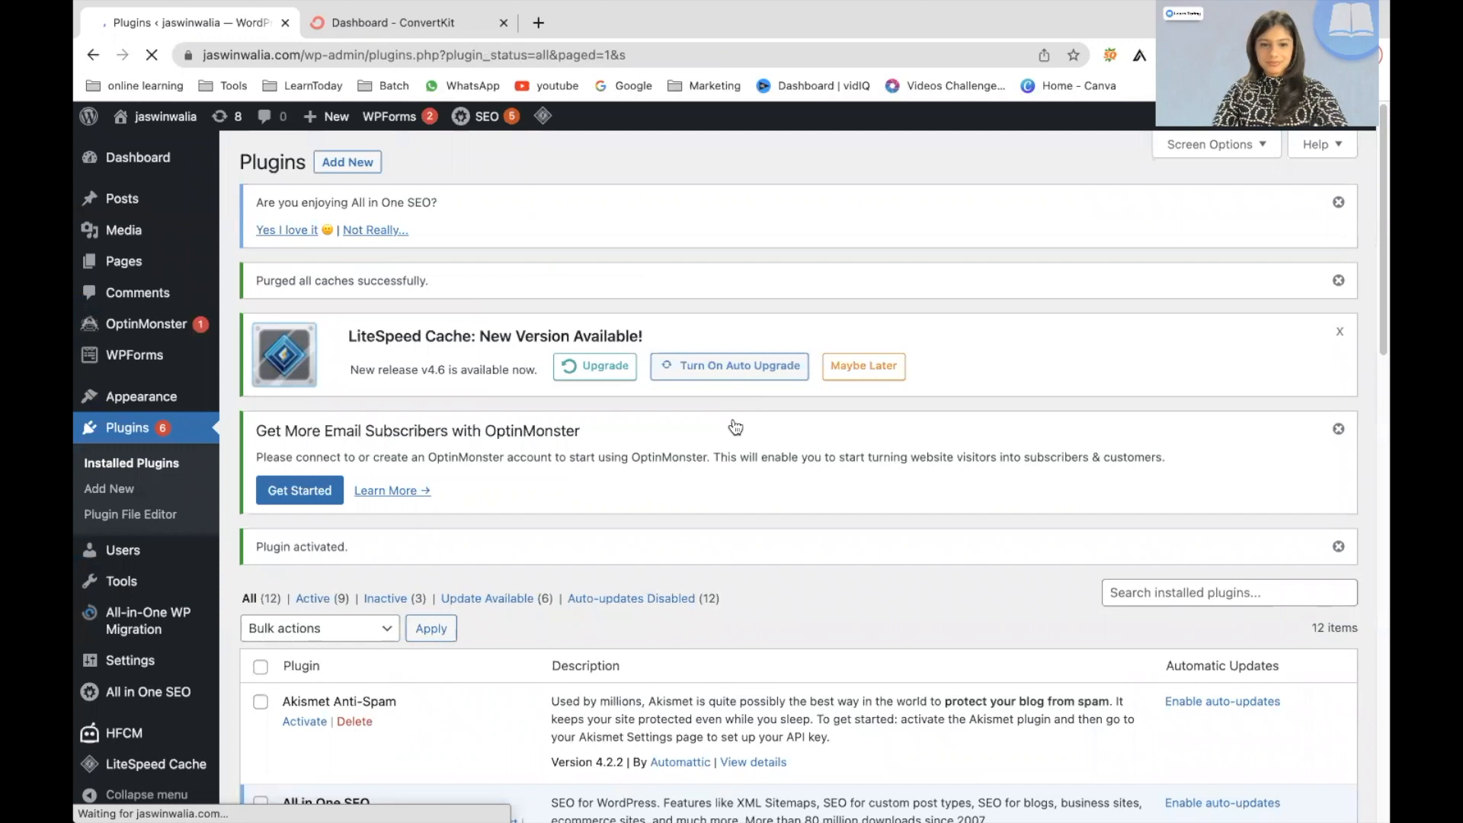
scroll(672, 591, "down", 3)
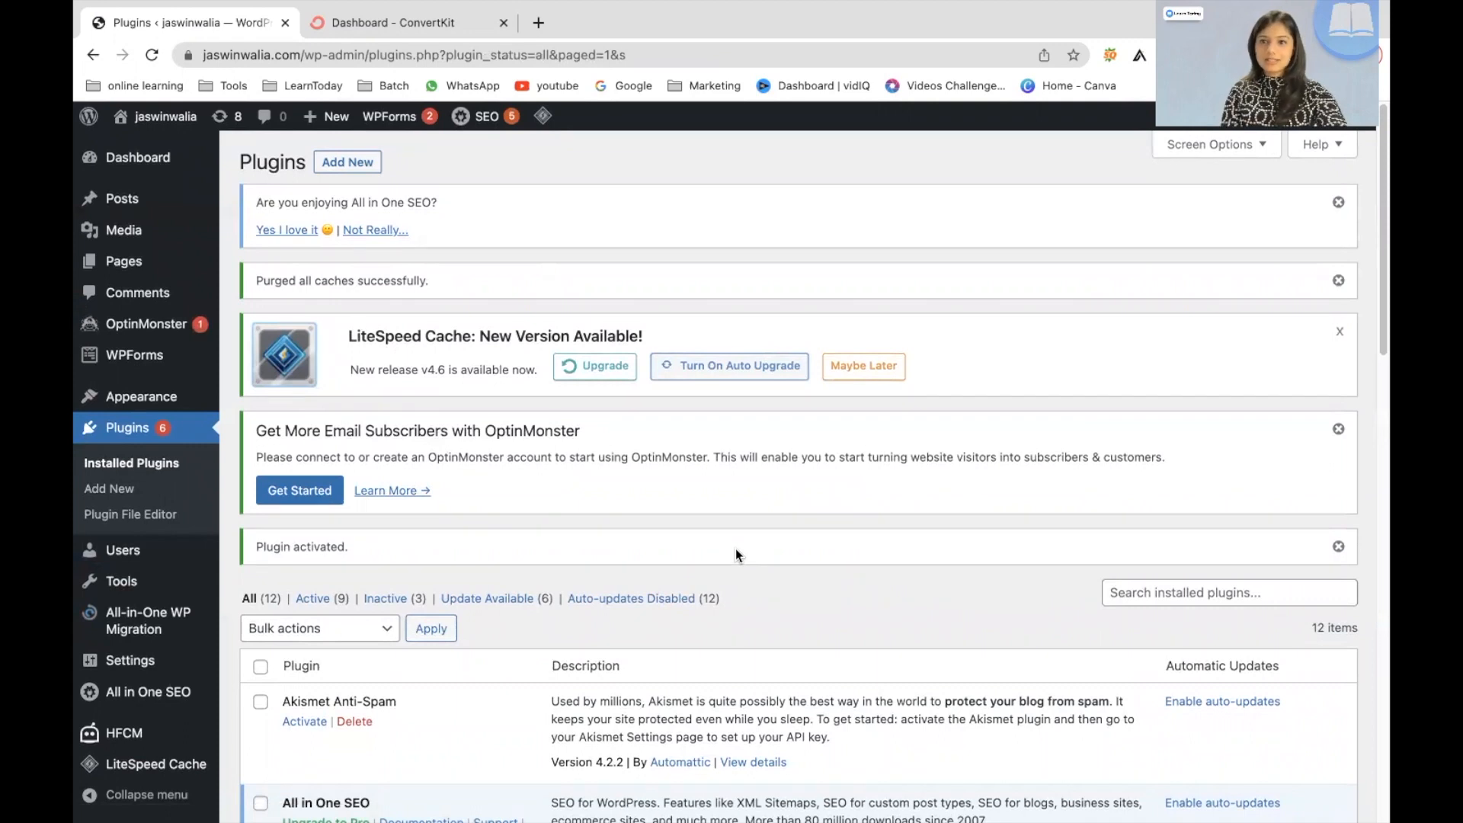
Step: Switch to the ConvertKit dashboard and open the account settings
left_click(457, 21)
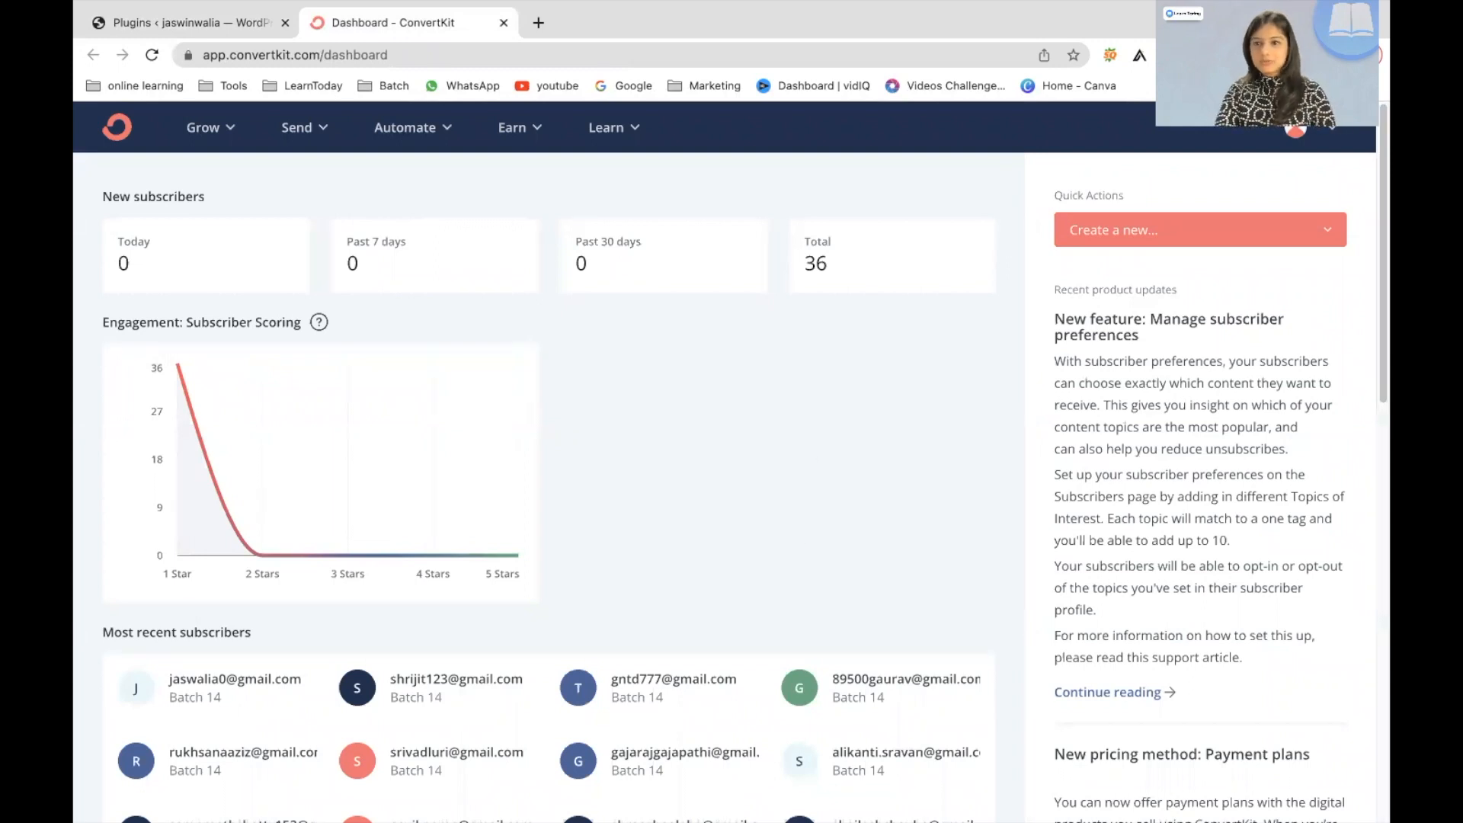
left_click(1331, 136)
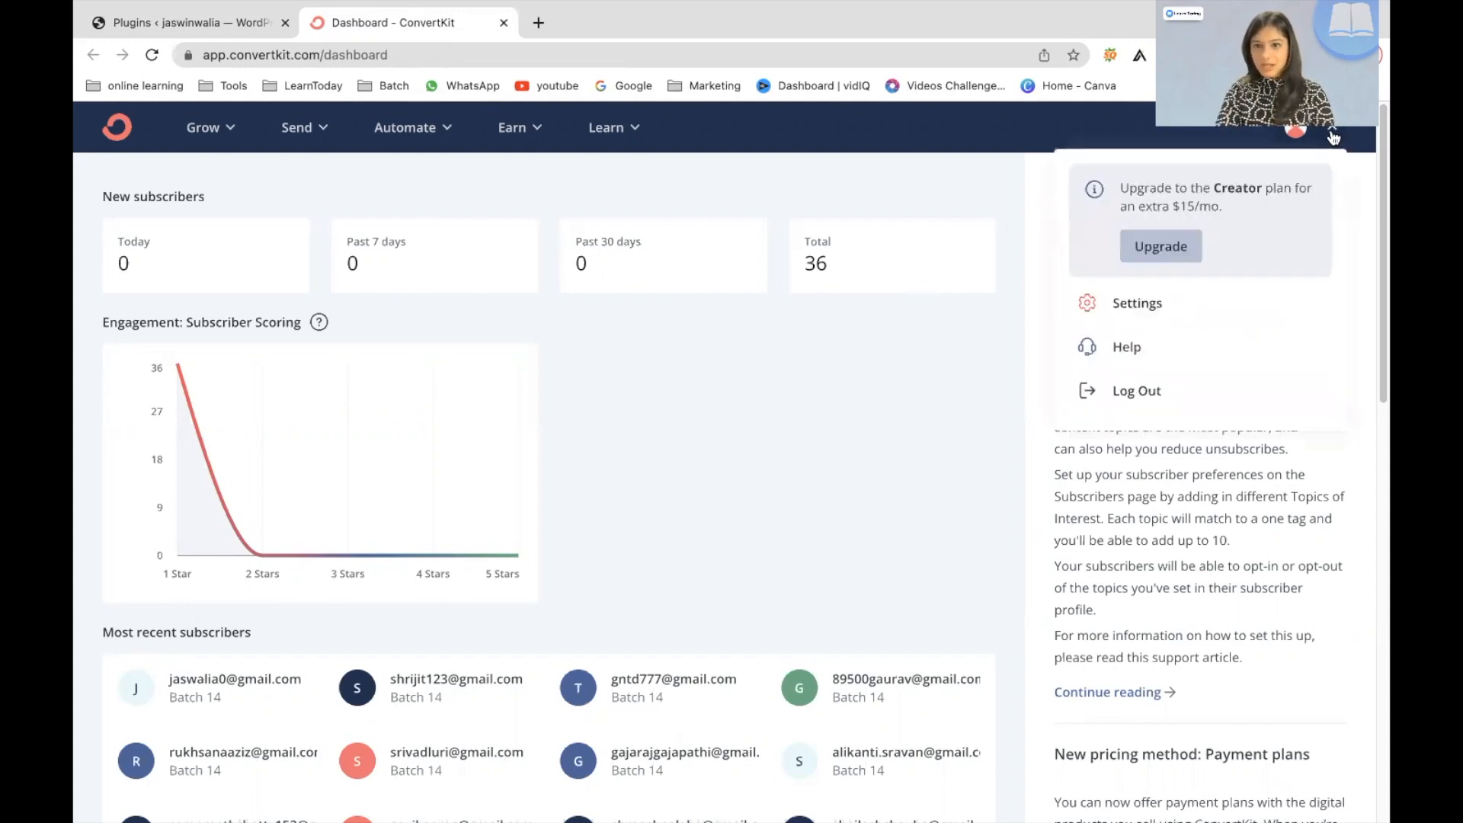
left_click(1153, 304)
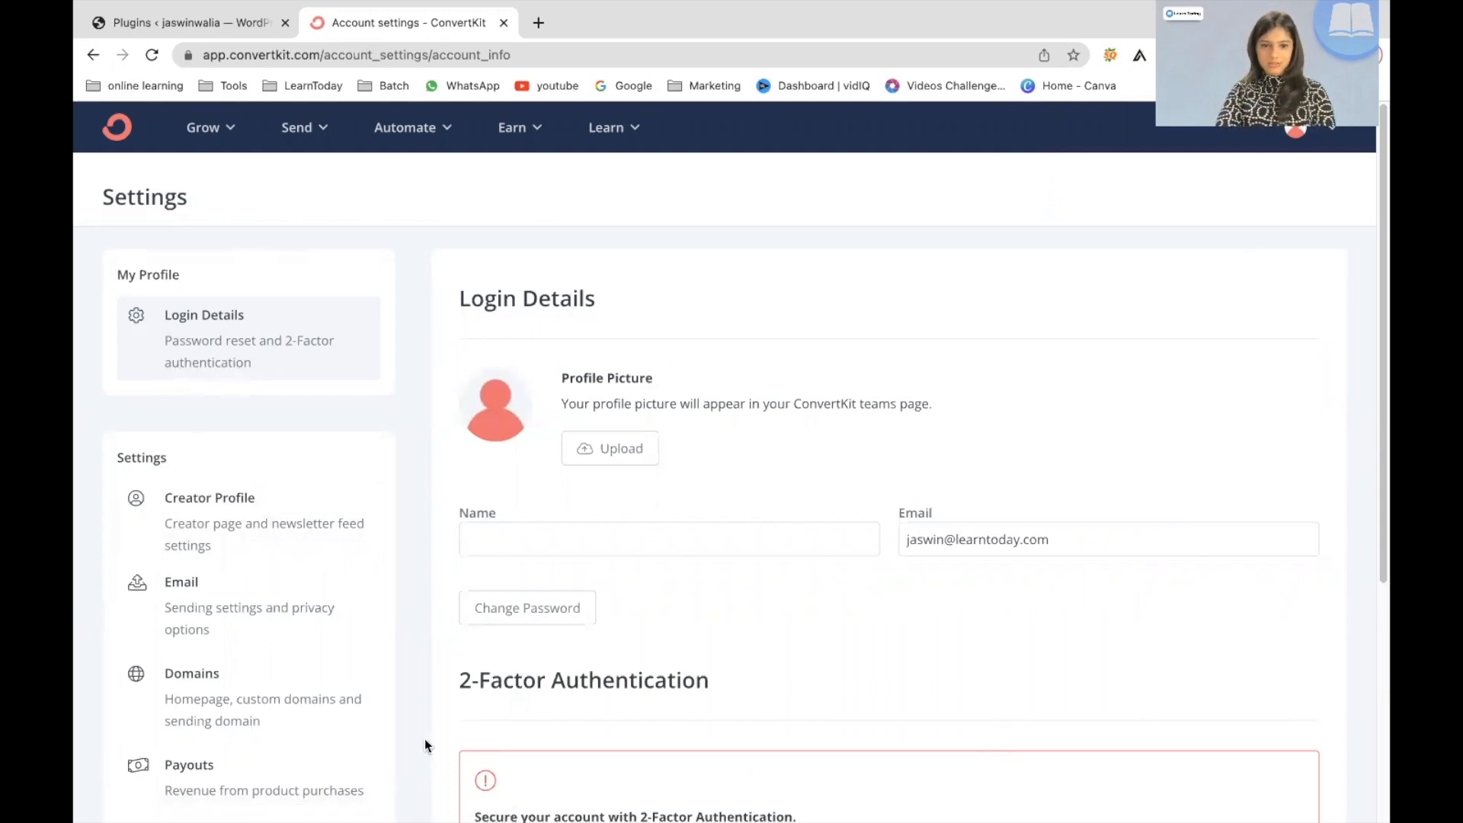
scroll(439, 715, "down", 5)
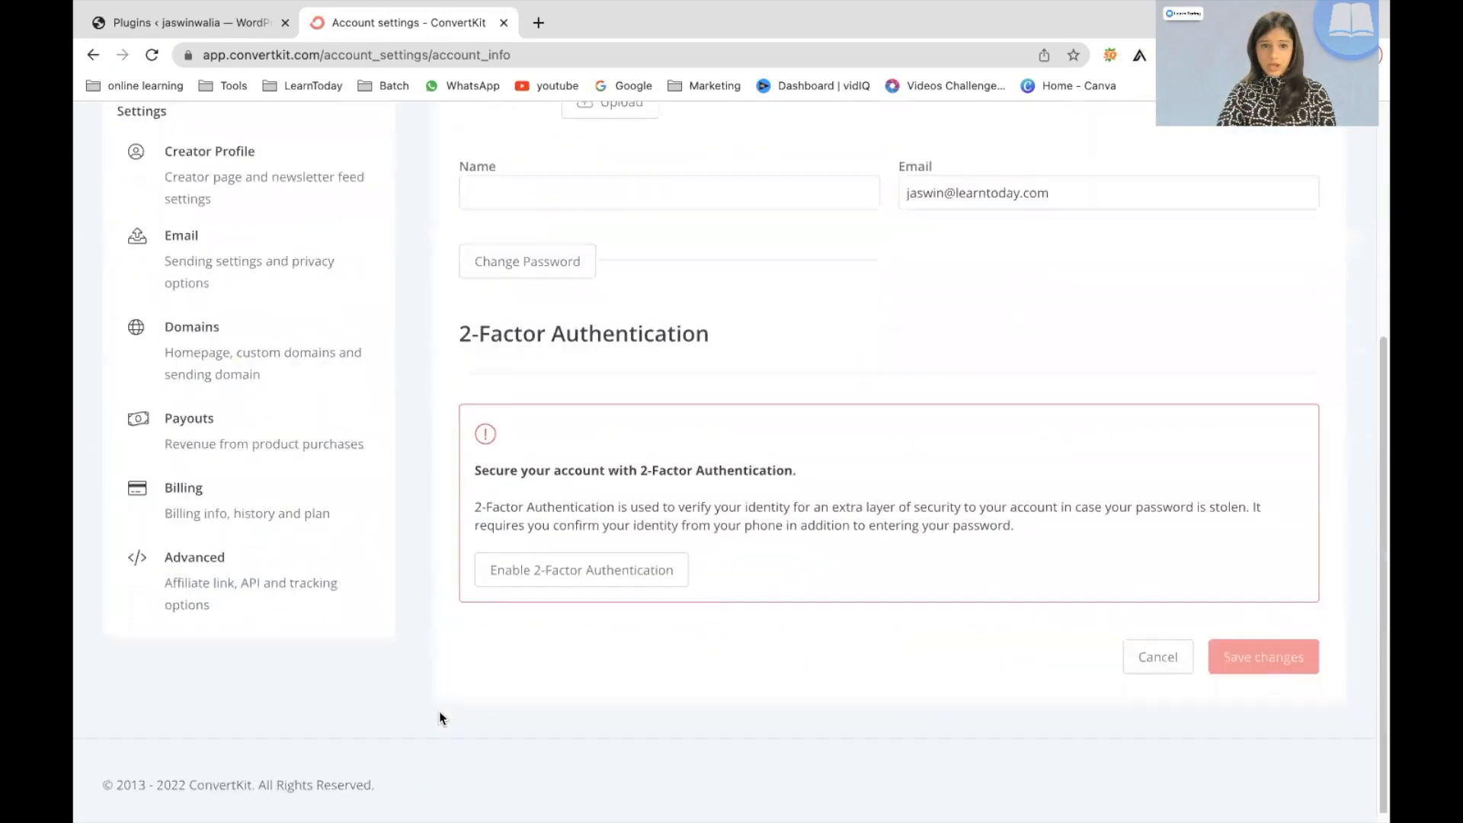
scroll(439, 711, "up", 3)
scroll(439, 711, "up", 2)
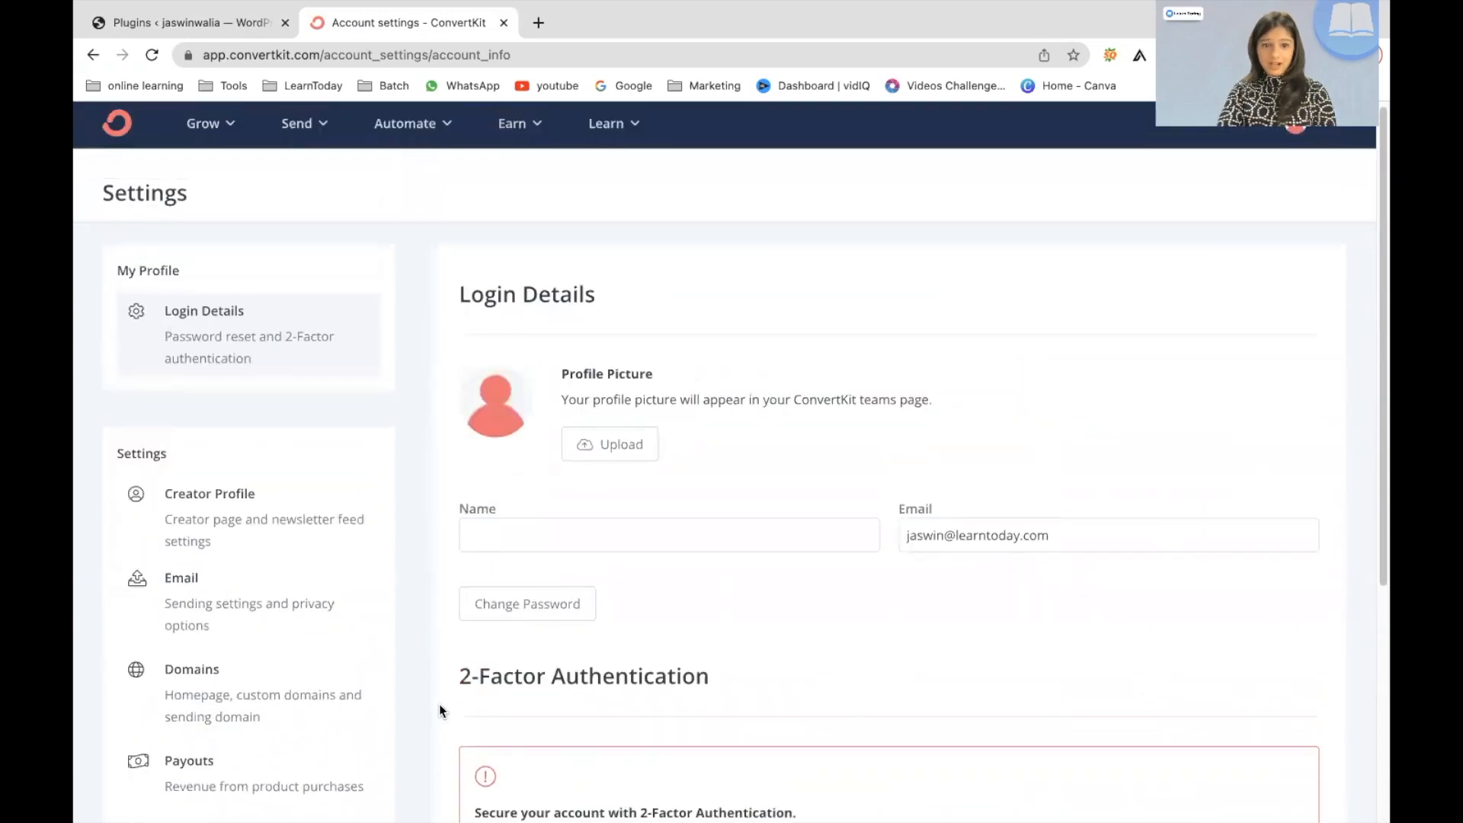
Step: Fill in the account holder's name in the login details using the saved suggestion
left_click(508, 546)
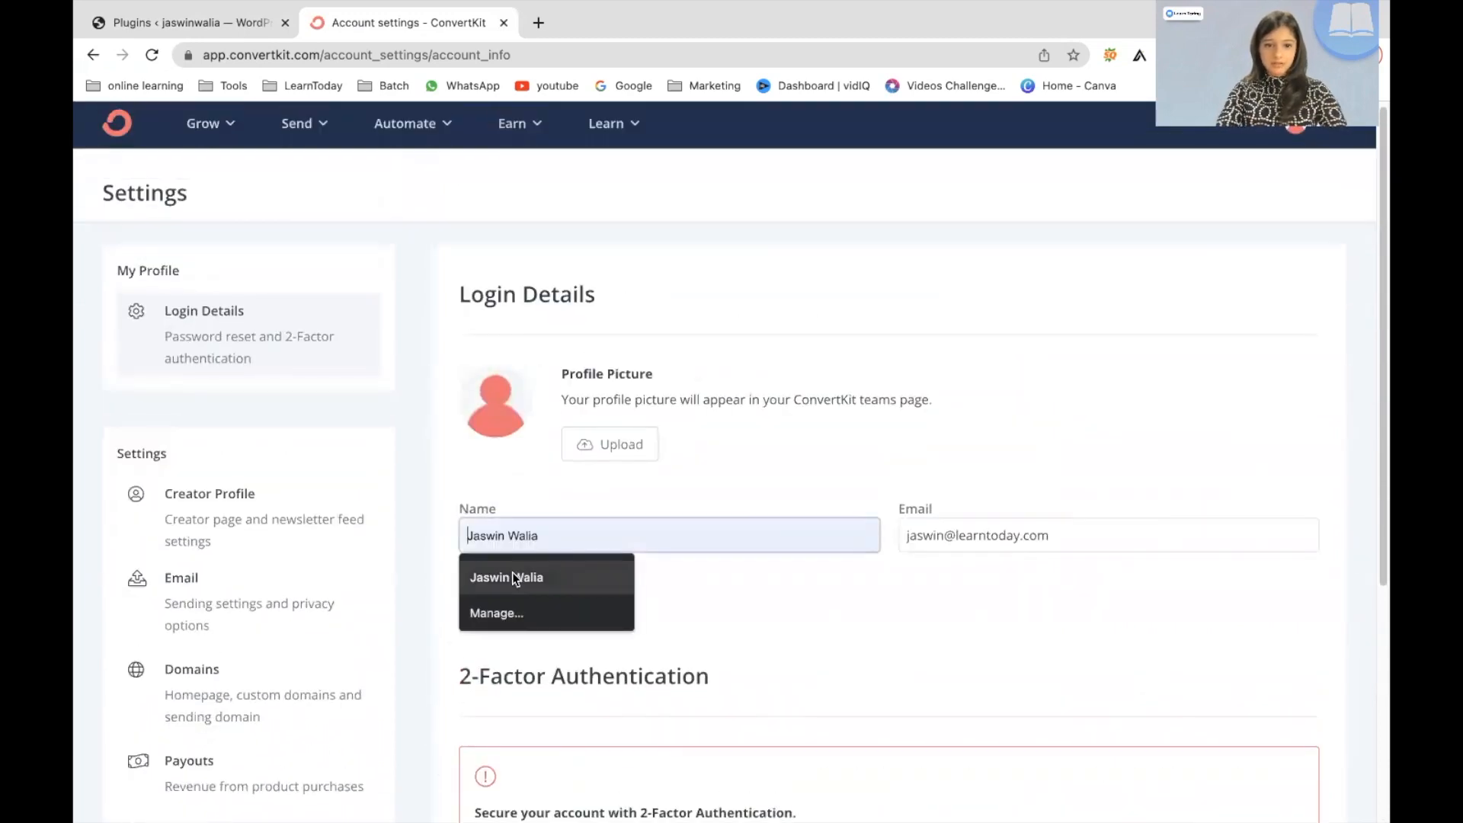
left_click(512, 573)
scroll(425, 620, "down", 4)
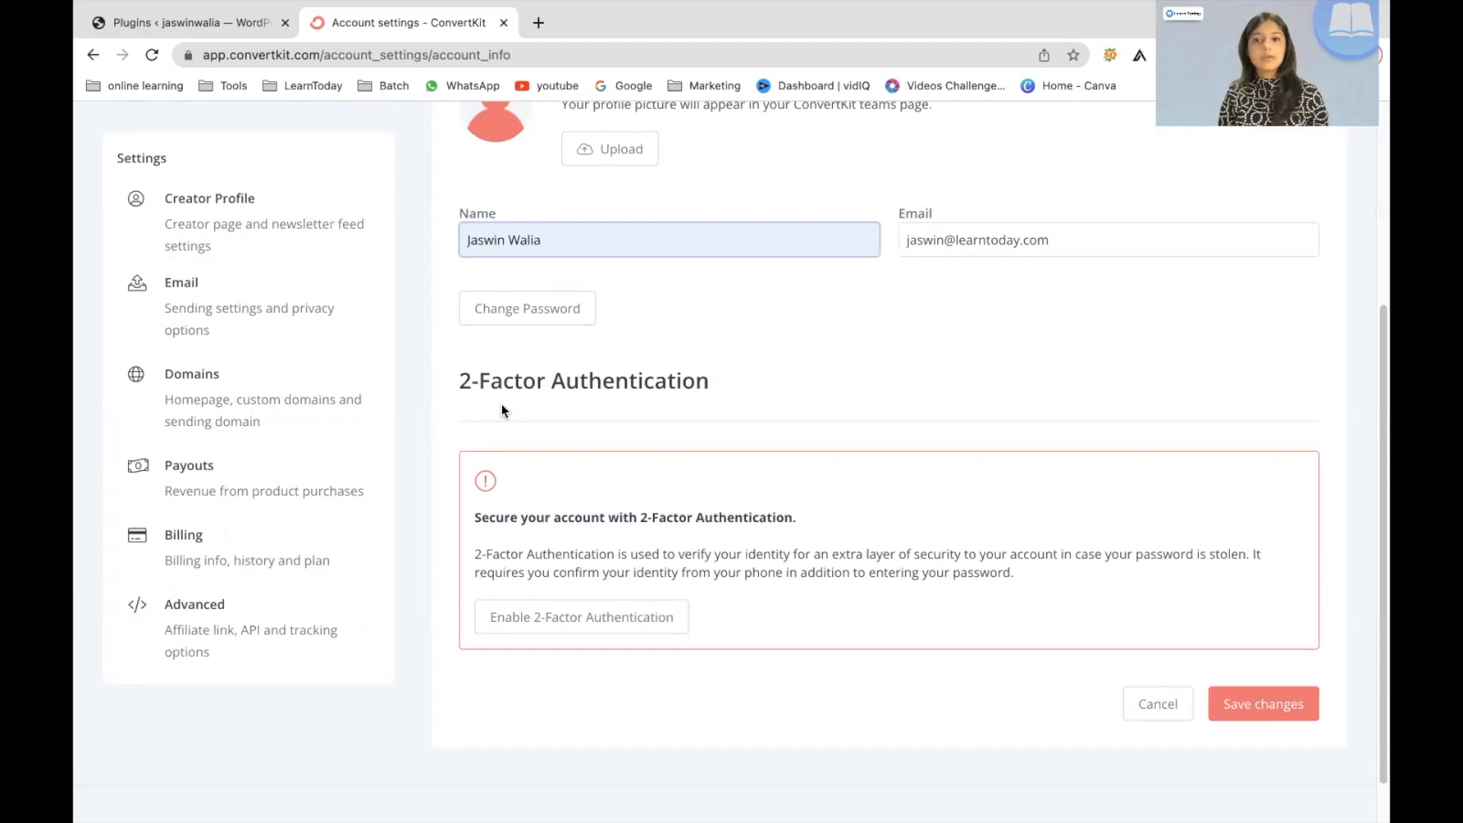
scroll(402, 520, "up", 4)
Step: Open the Advanced account settings and copy the API key
scroll(402, 520, "down", 5)
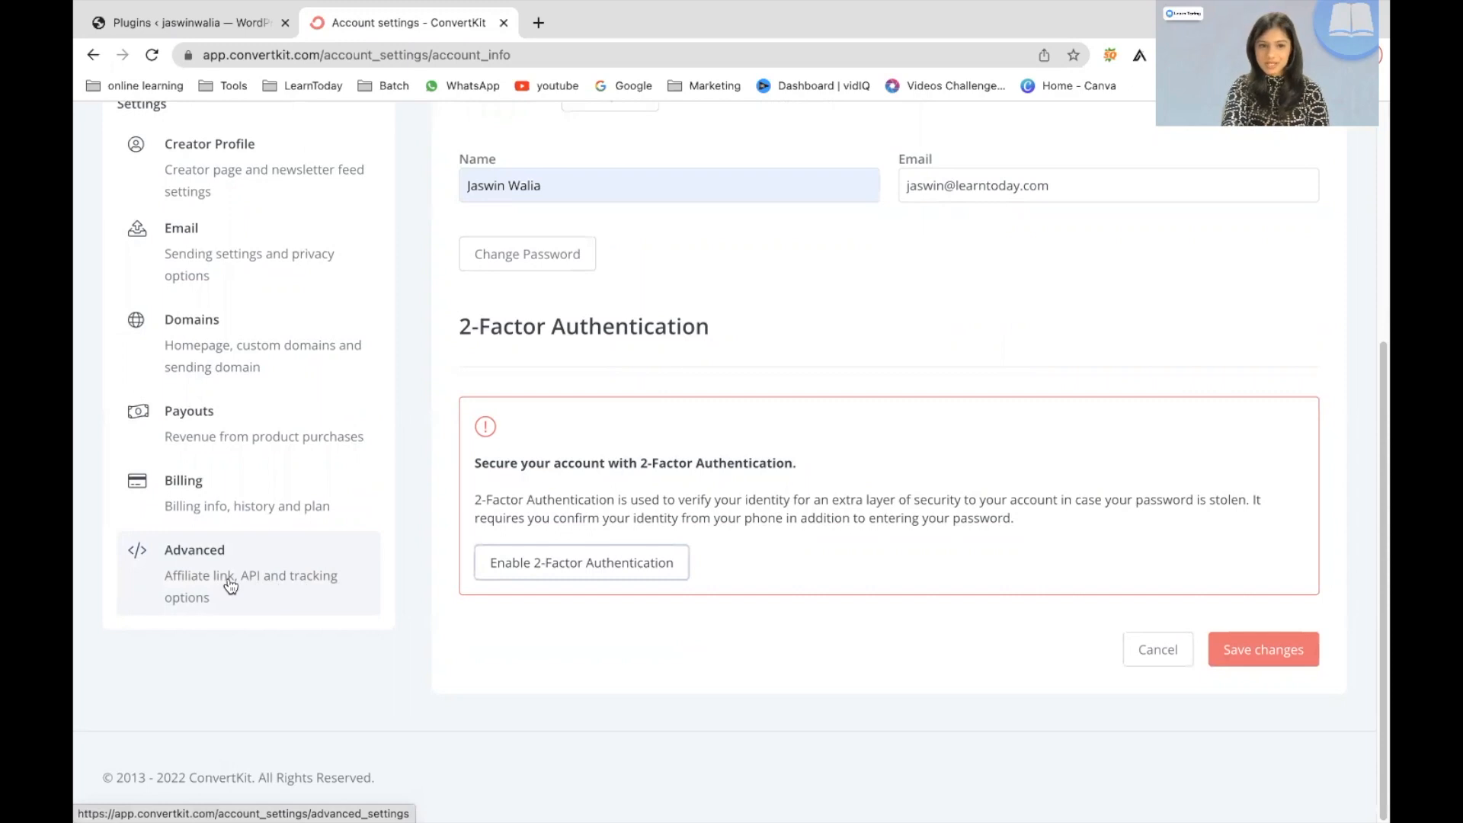
left_click(230, 585)
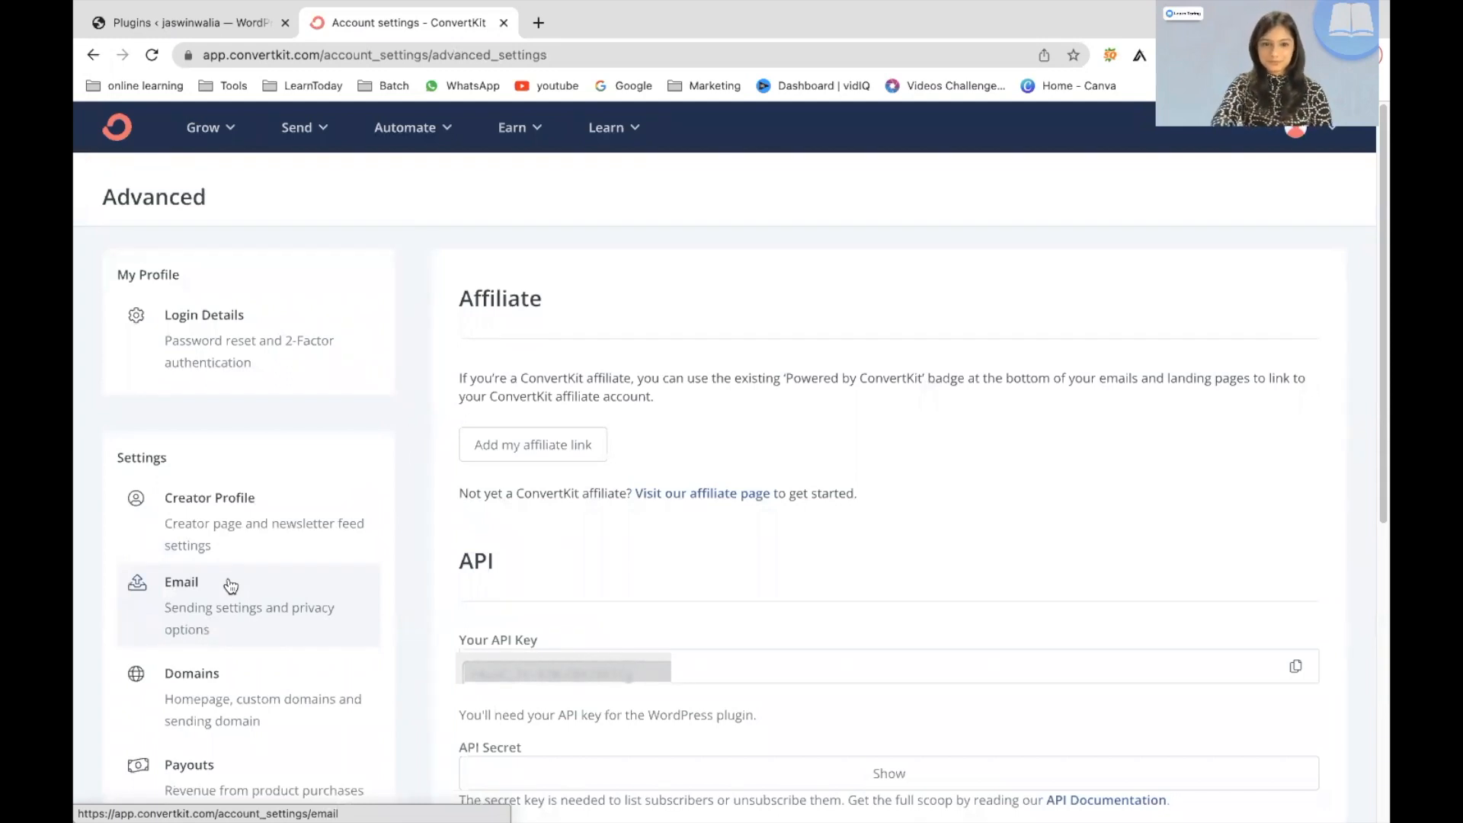
scroll(284, 388, "down", 3)
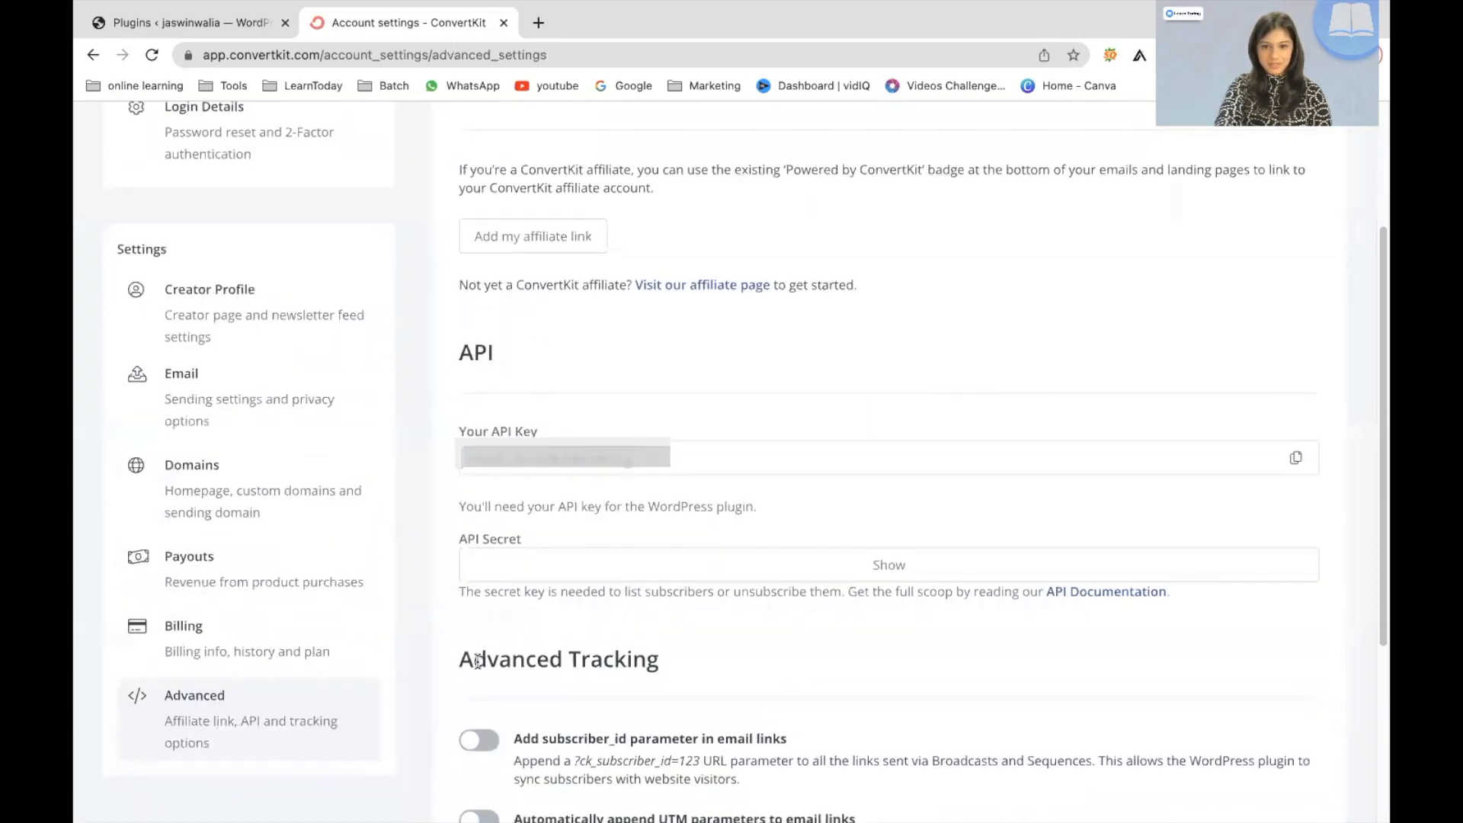
scroll(478, 660, "down", 1)
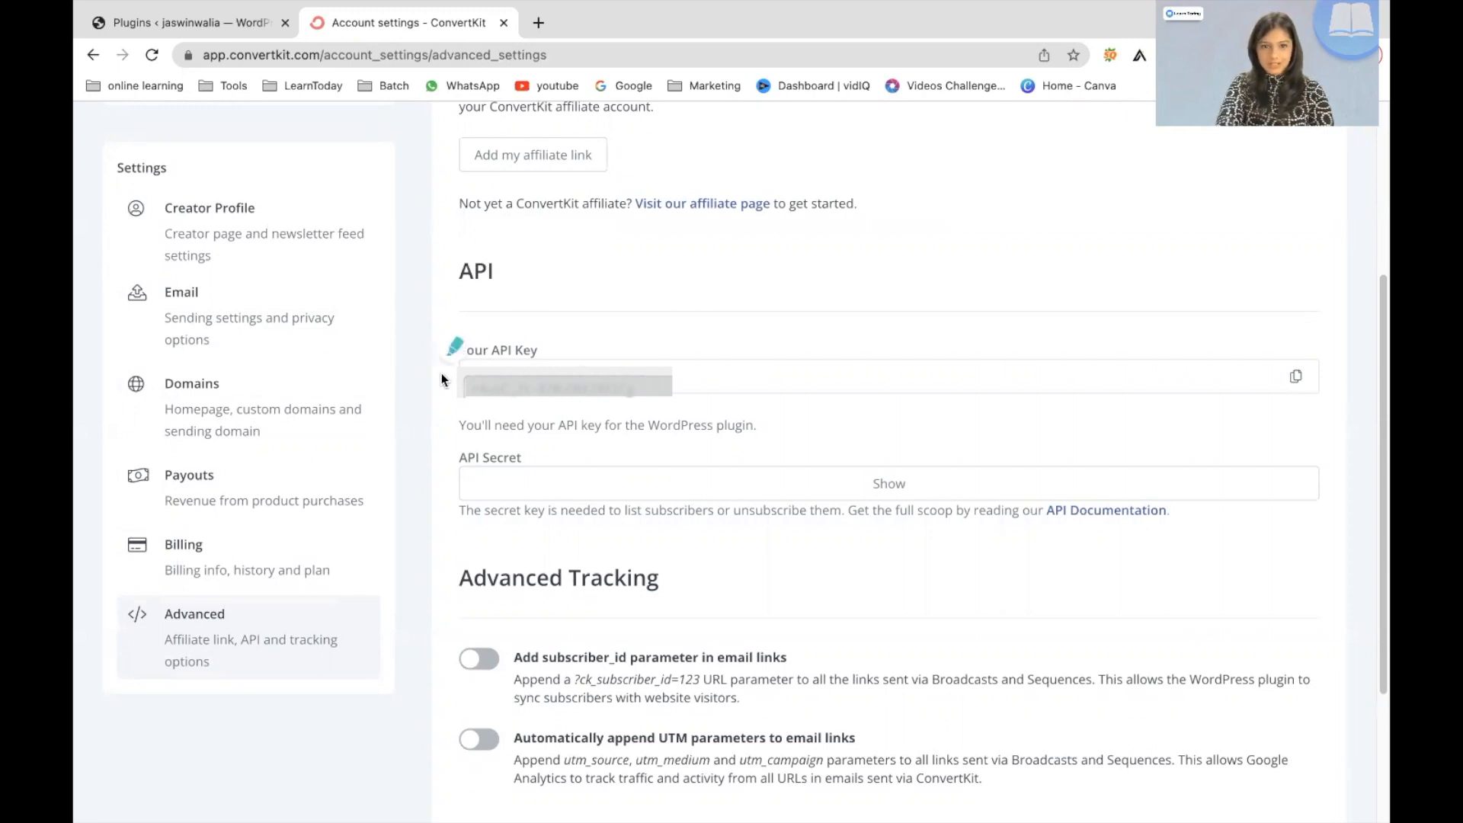
left_click(1300, 377)
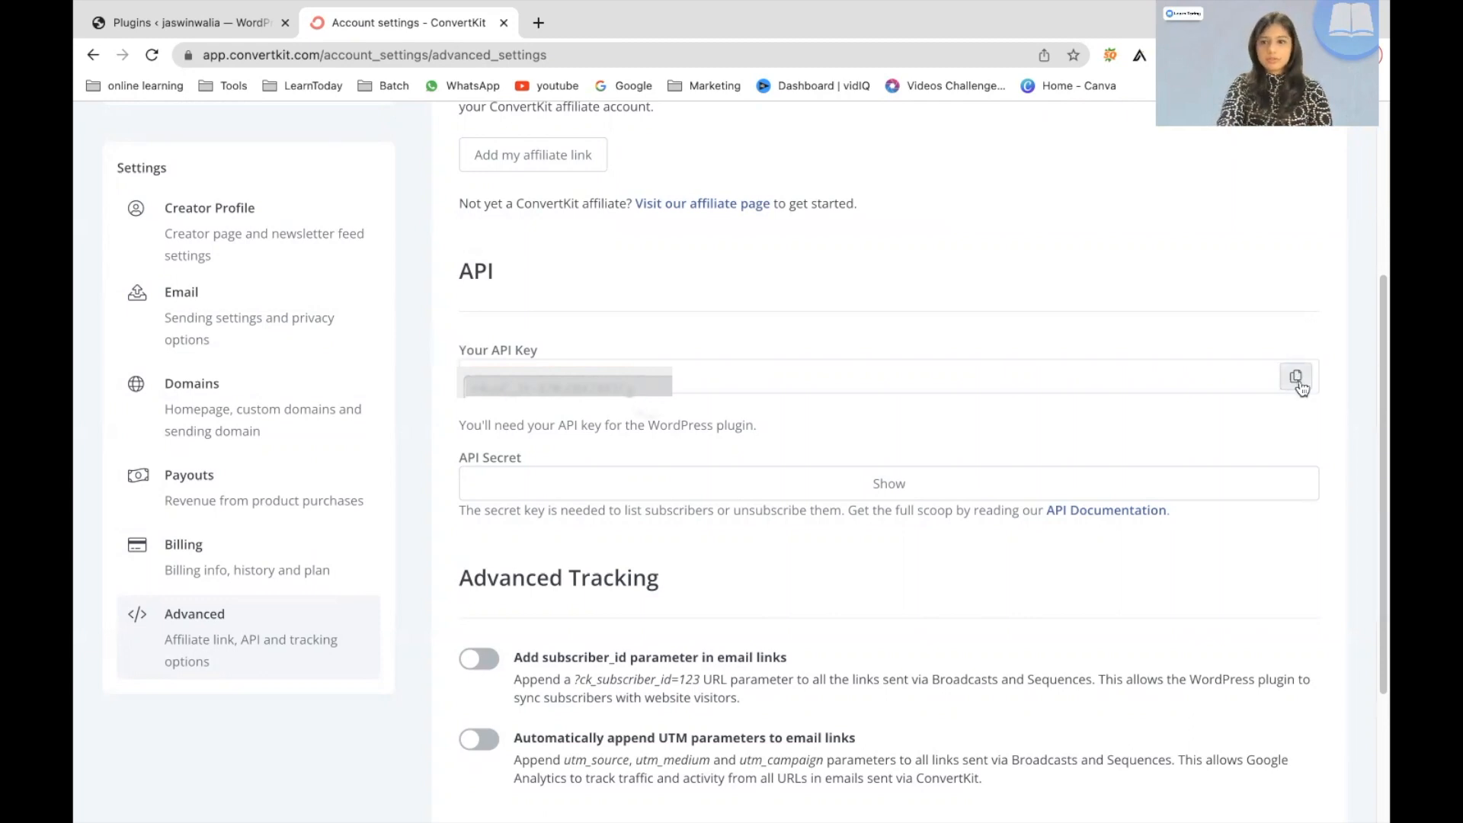
Step: Switch to the WordPress site, open the ConvertKit plugin's settings and enter the API key
left_click(218, 32)
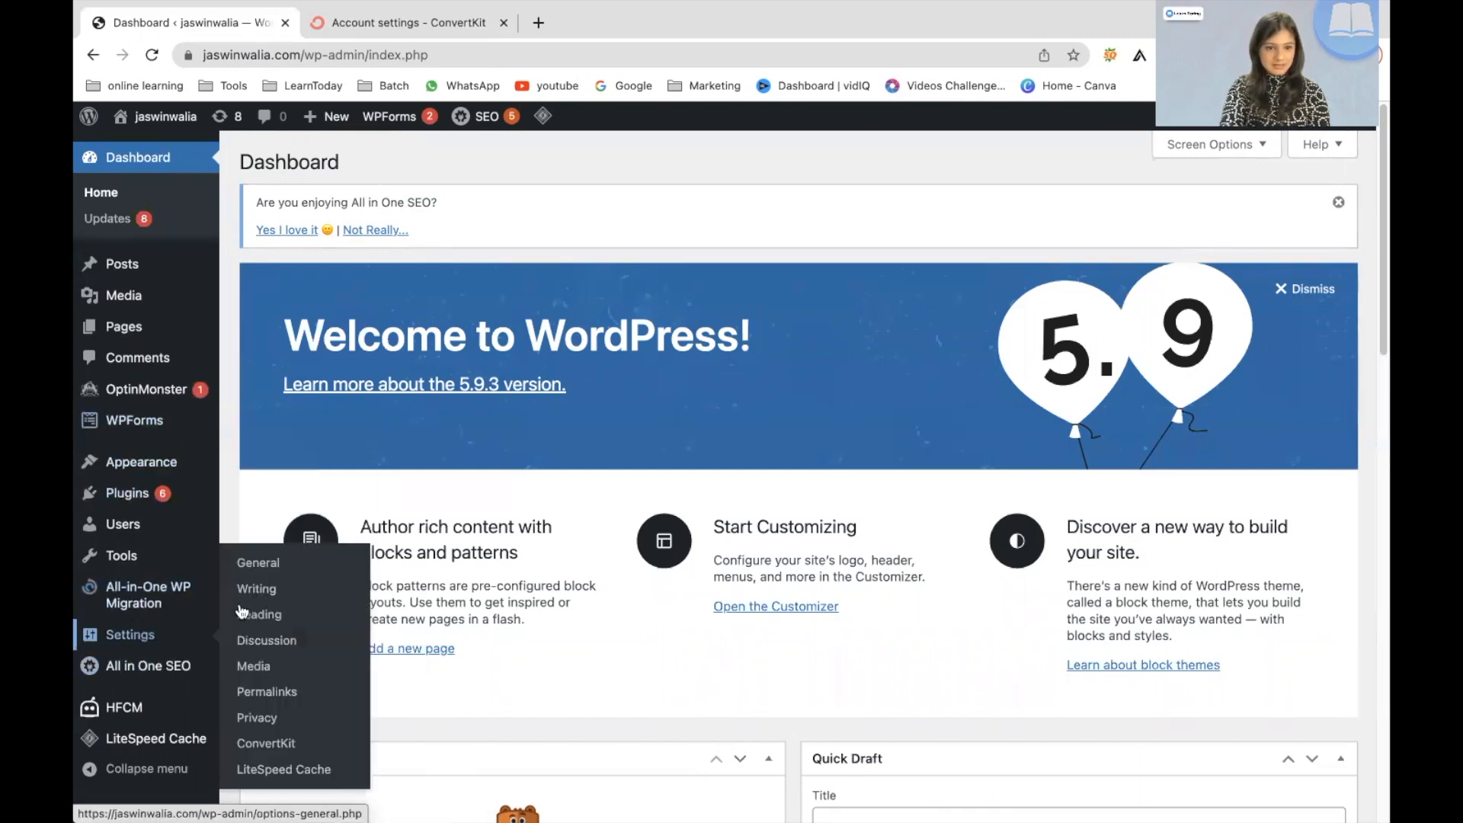
left_click(271, 750)
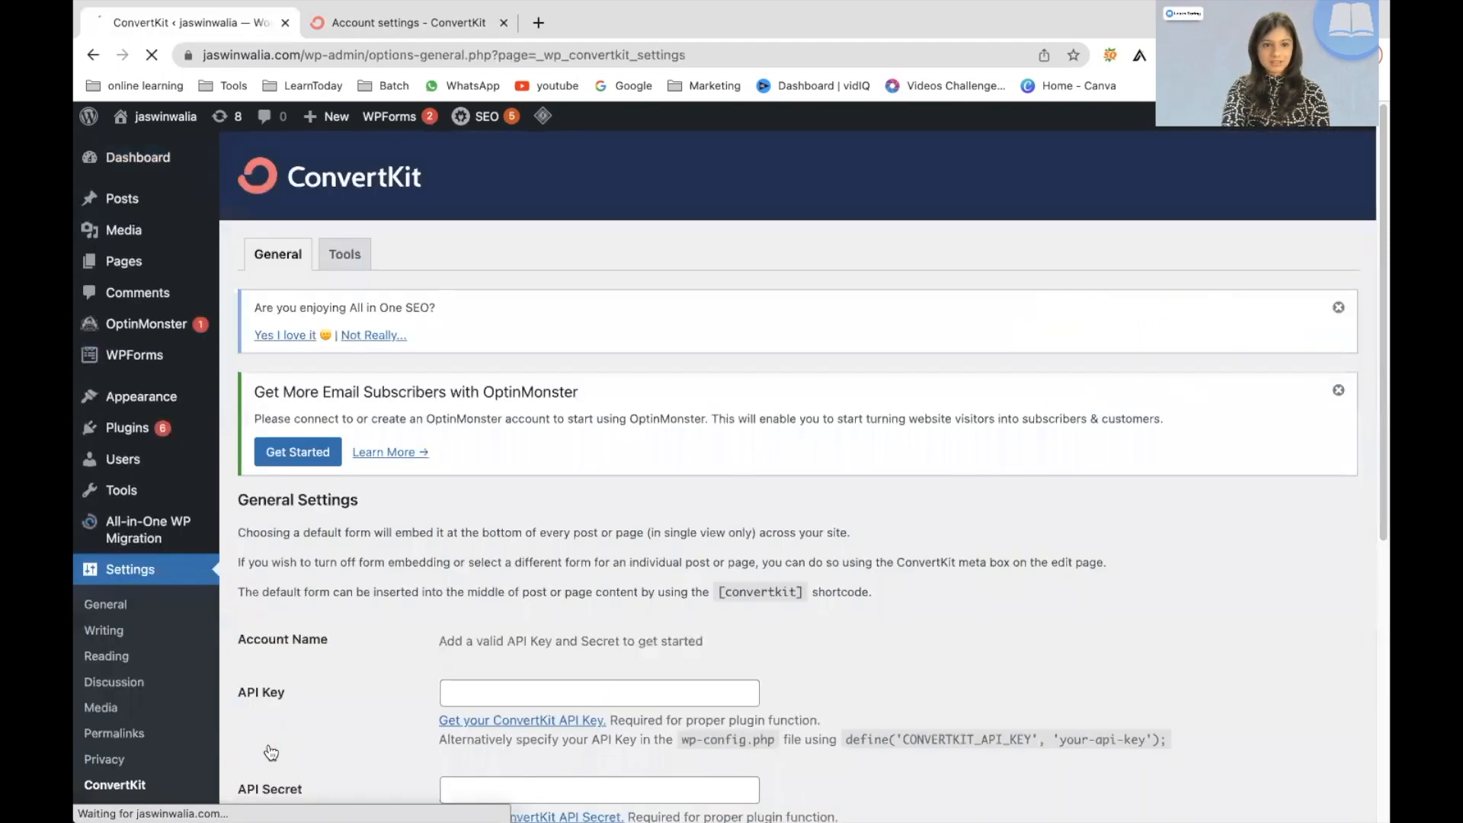
scroll(364, 546, "down", 3)
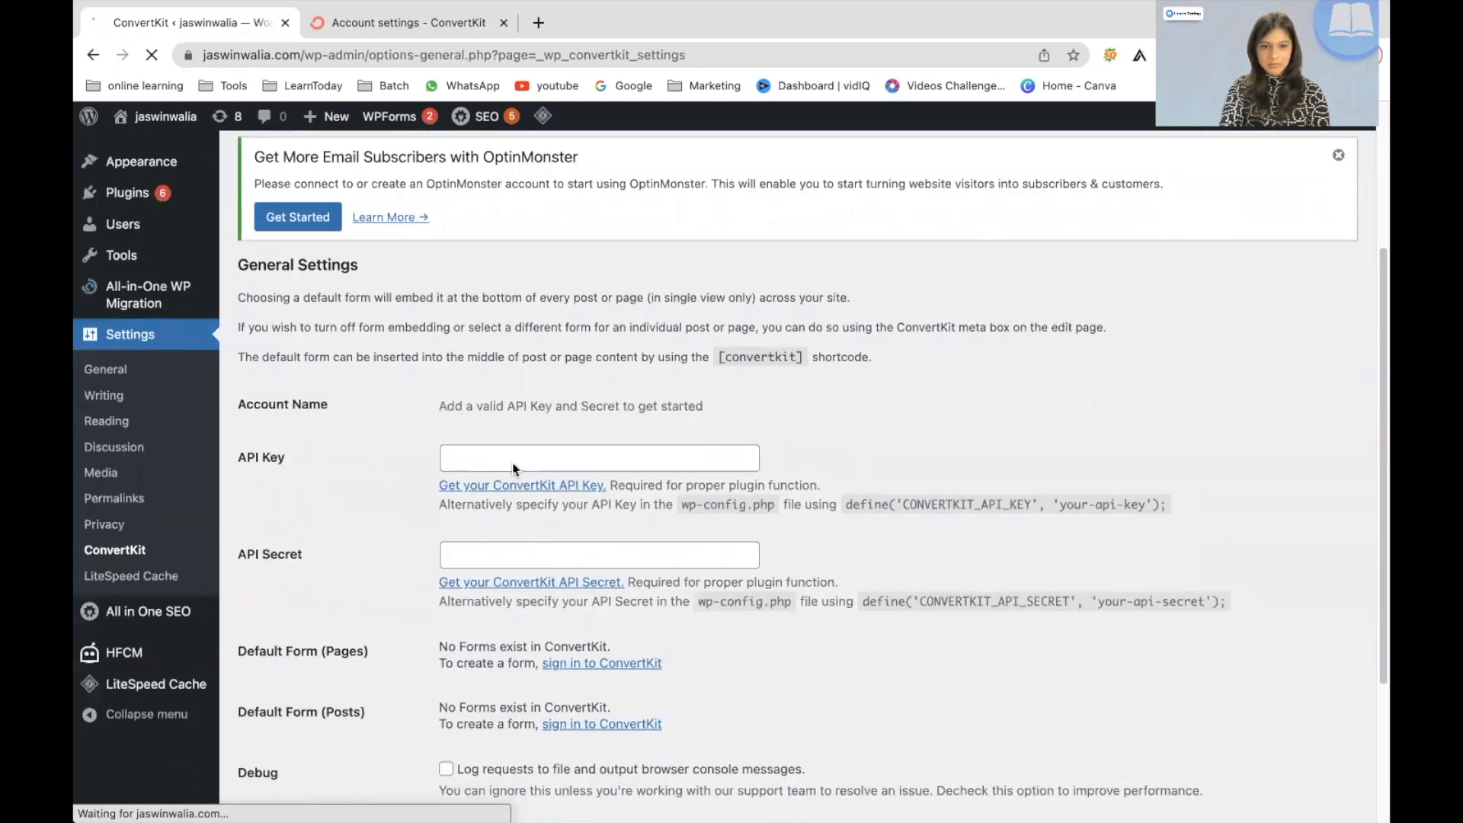
left_click(602, 458)
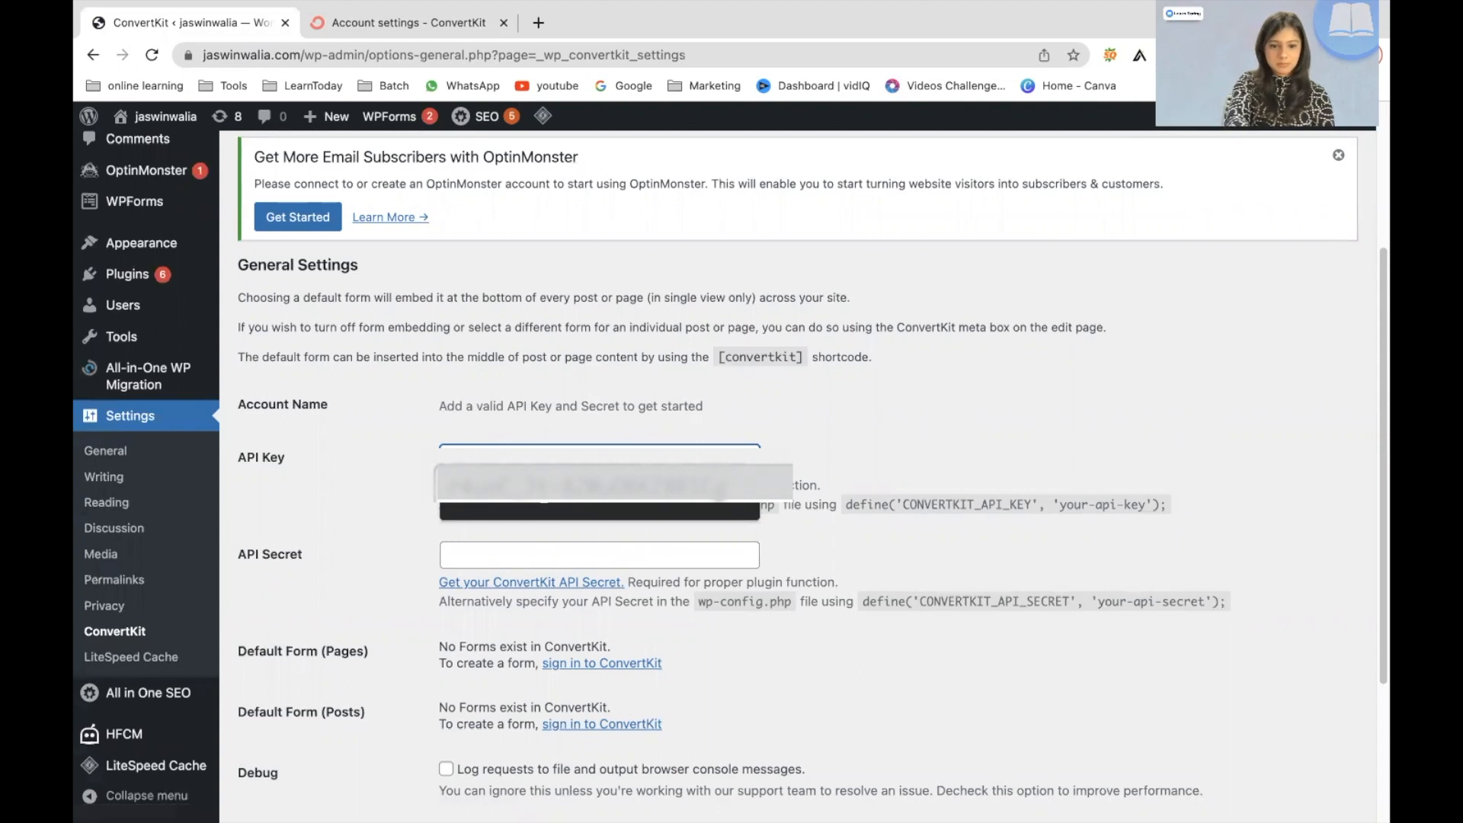
left_click(351, 497)
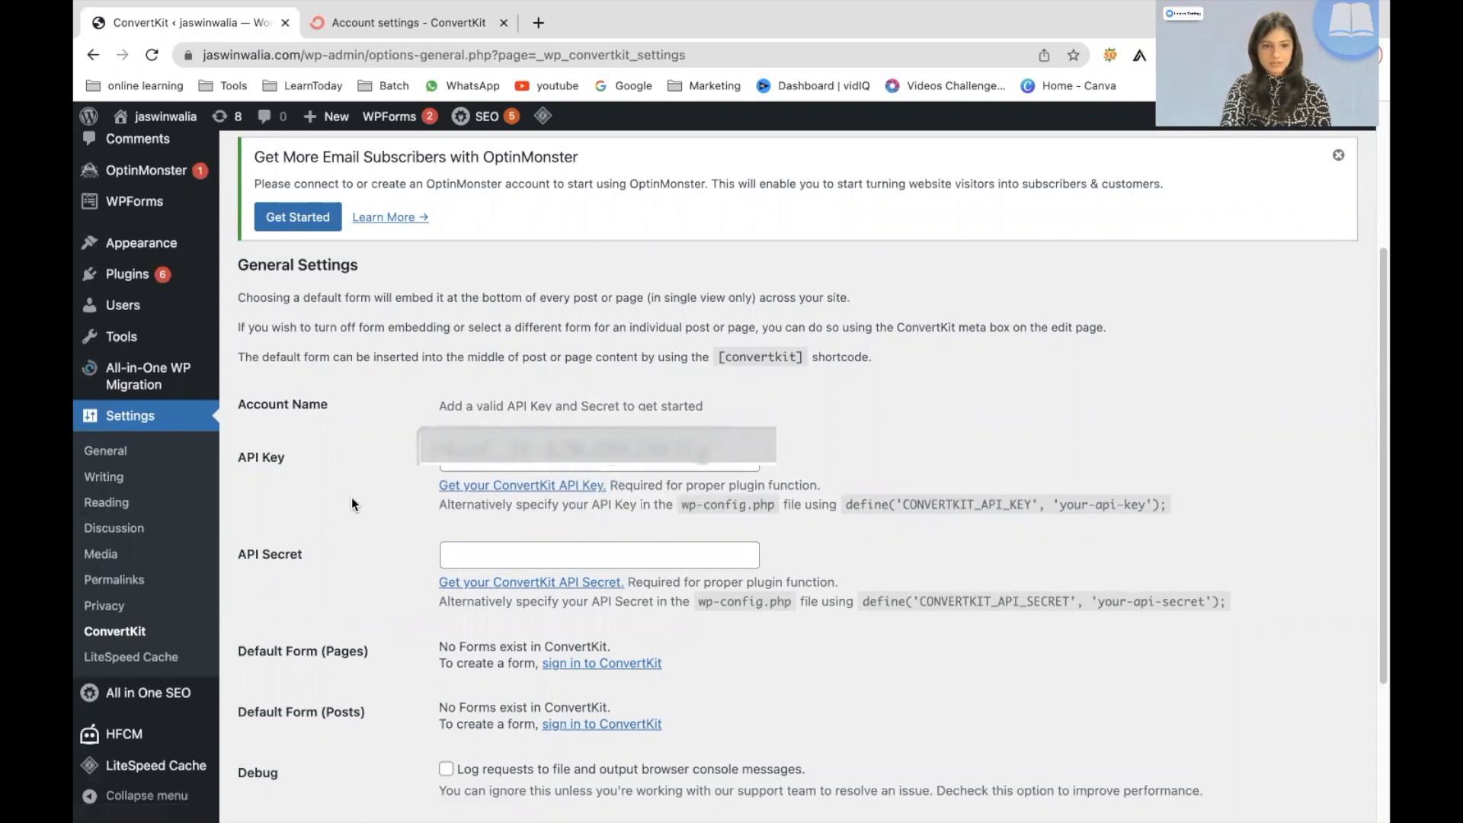
scroll(351, 497, "down", 2)
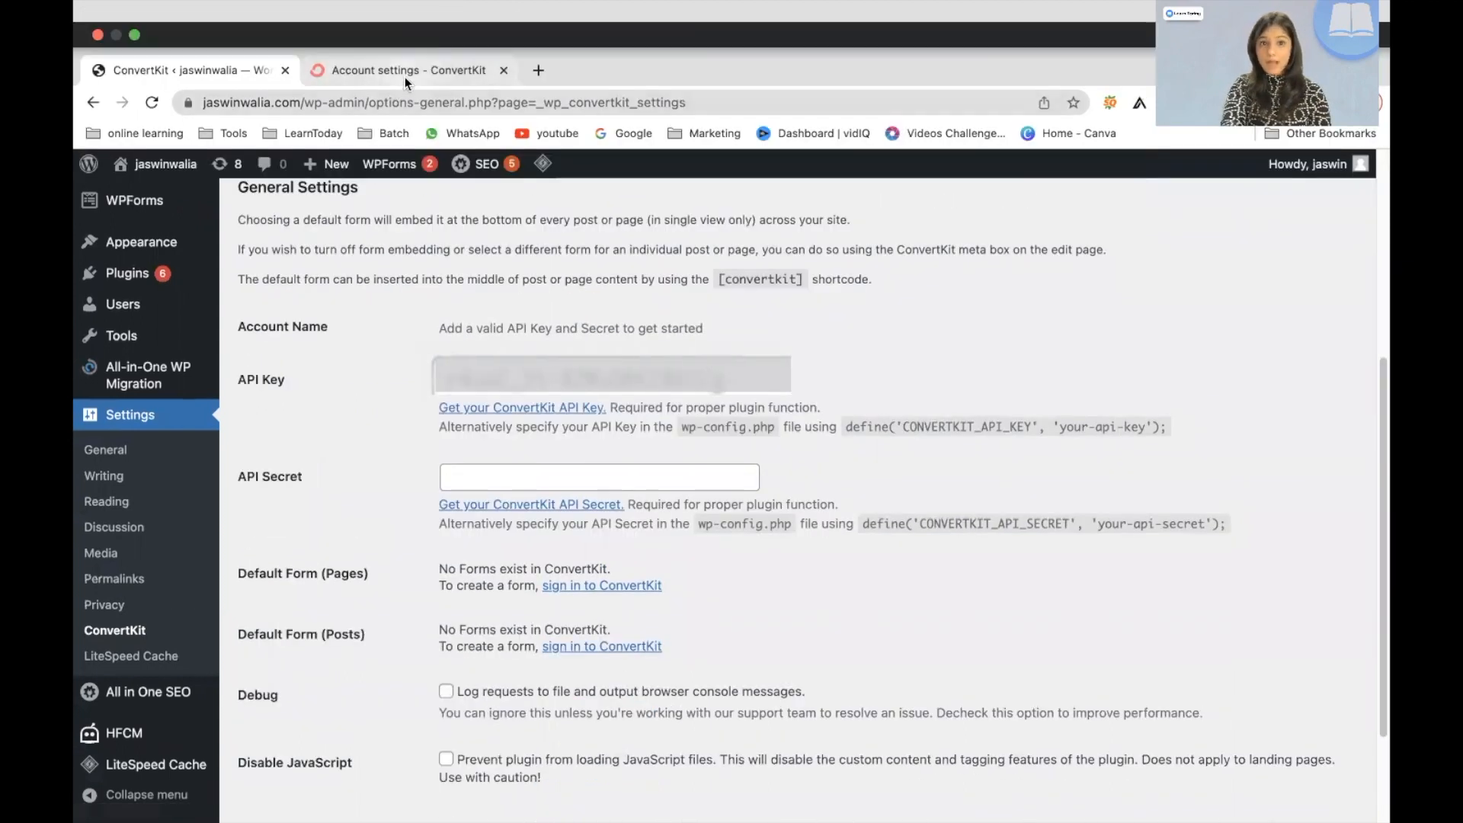
Step: Return to ConvertKit's advanced account settings, reveal the API secret and copy it
left_click(404, 77)
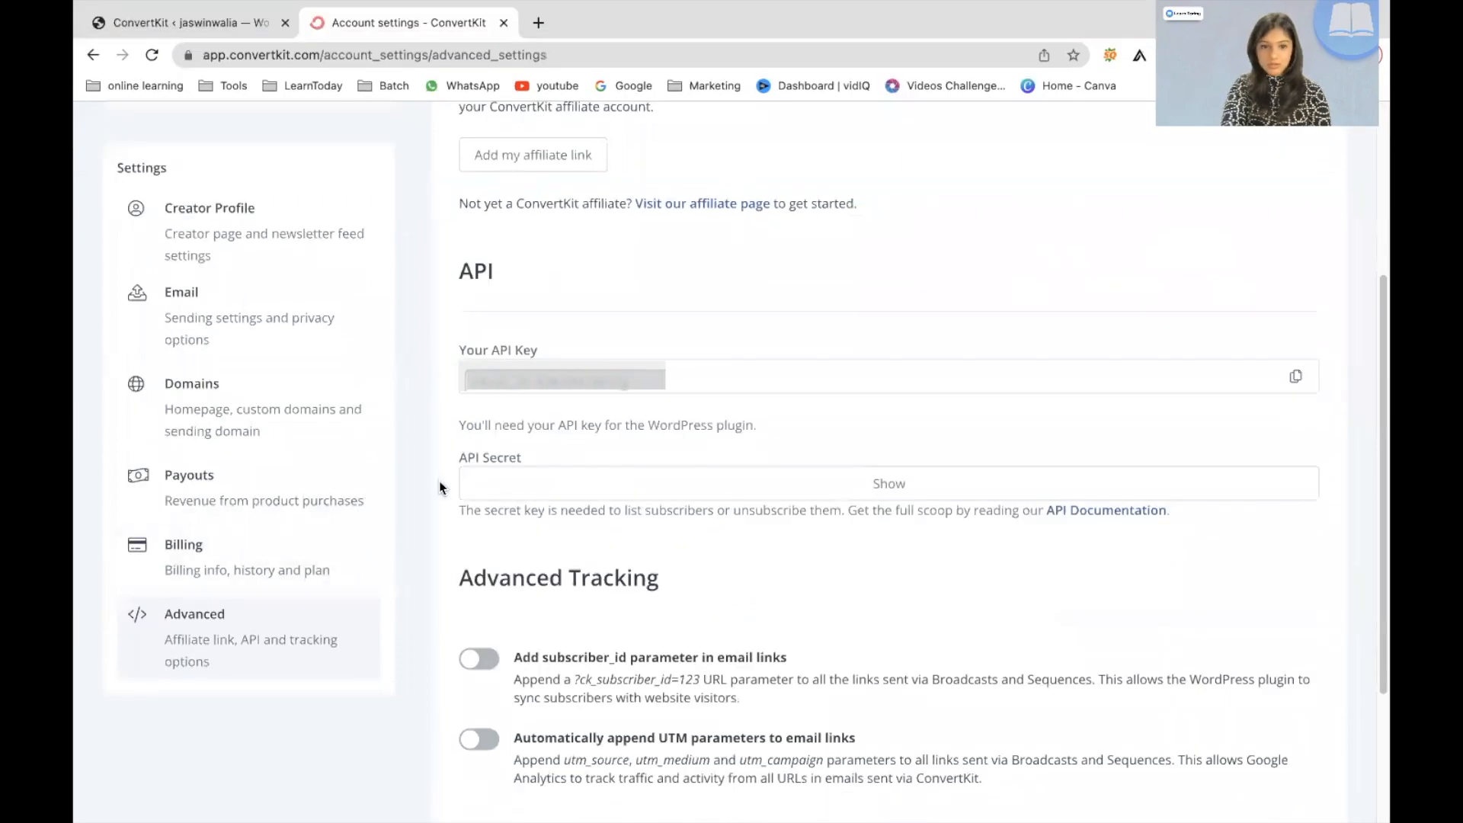
left_click_drag(458, 458, 522, 461)
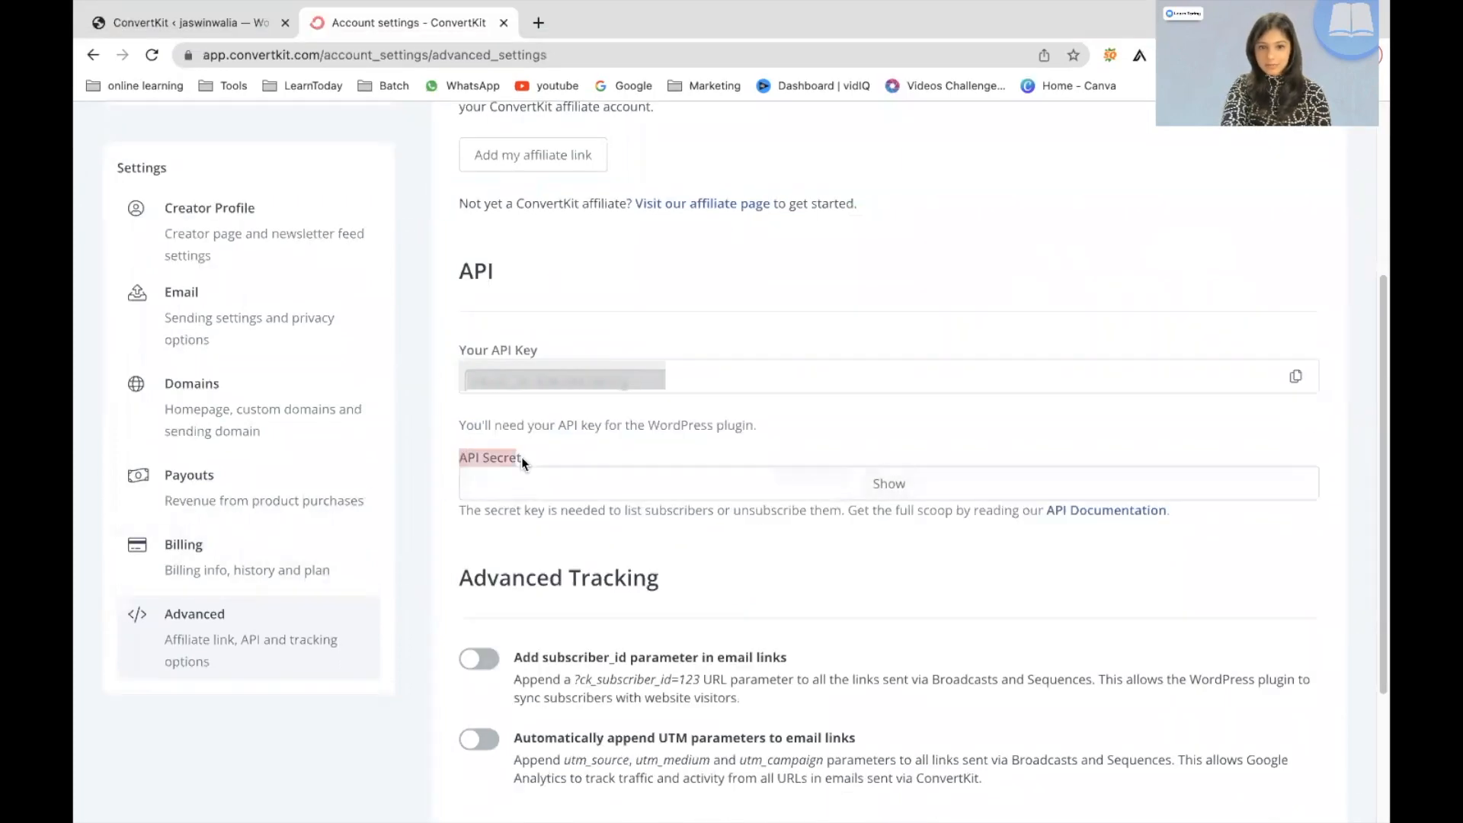
left_click(496, 528)
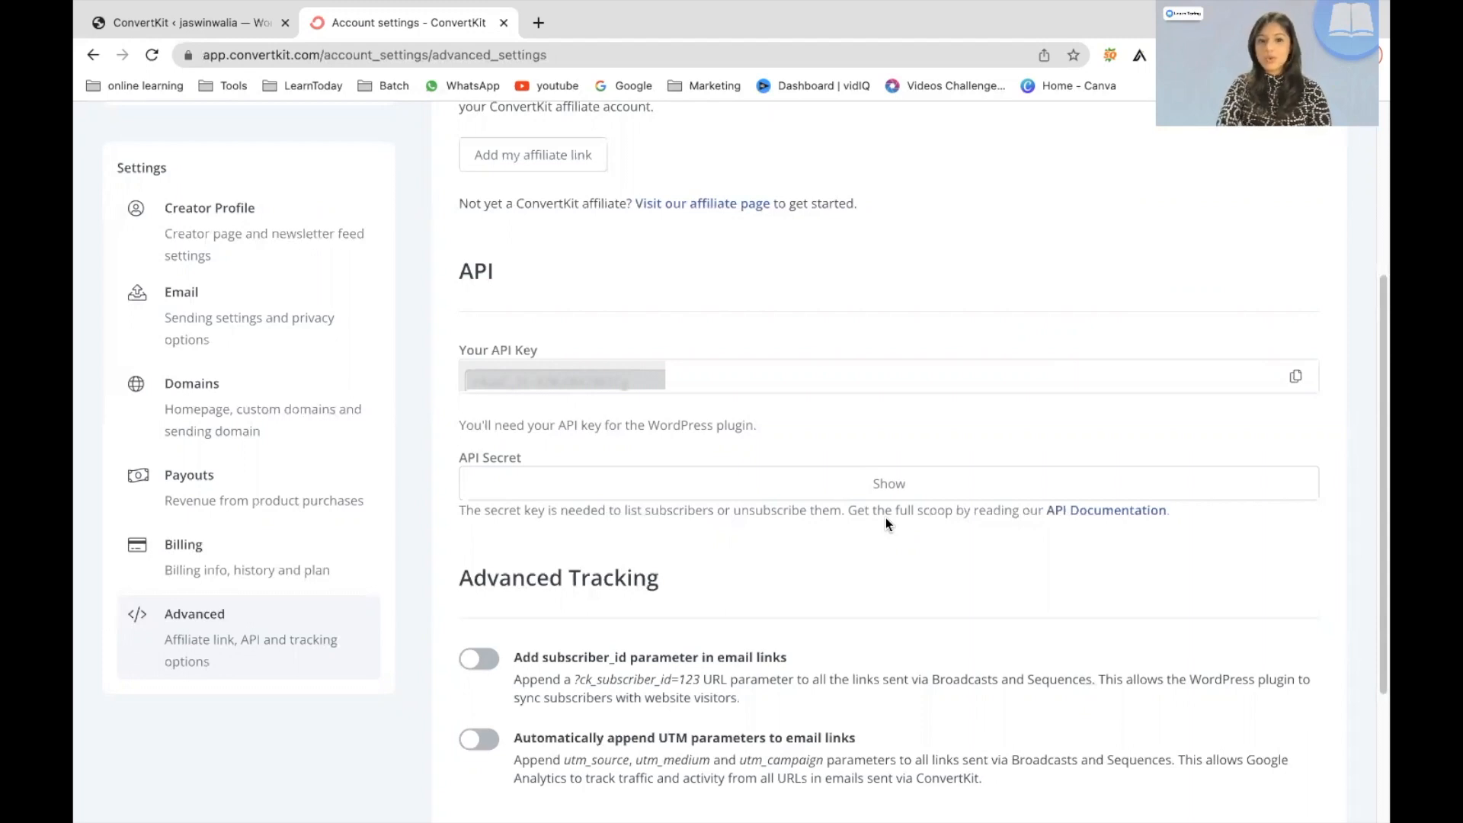
left_click(889, 487)
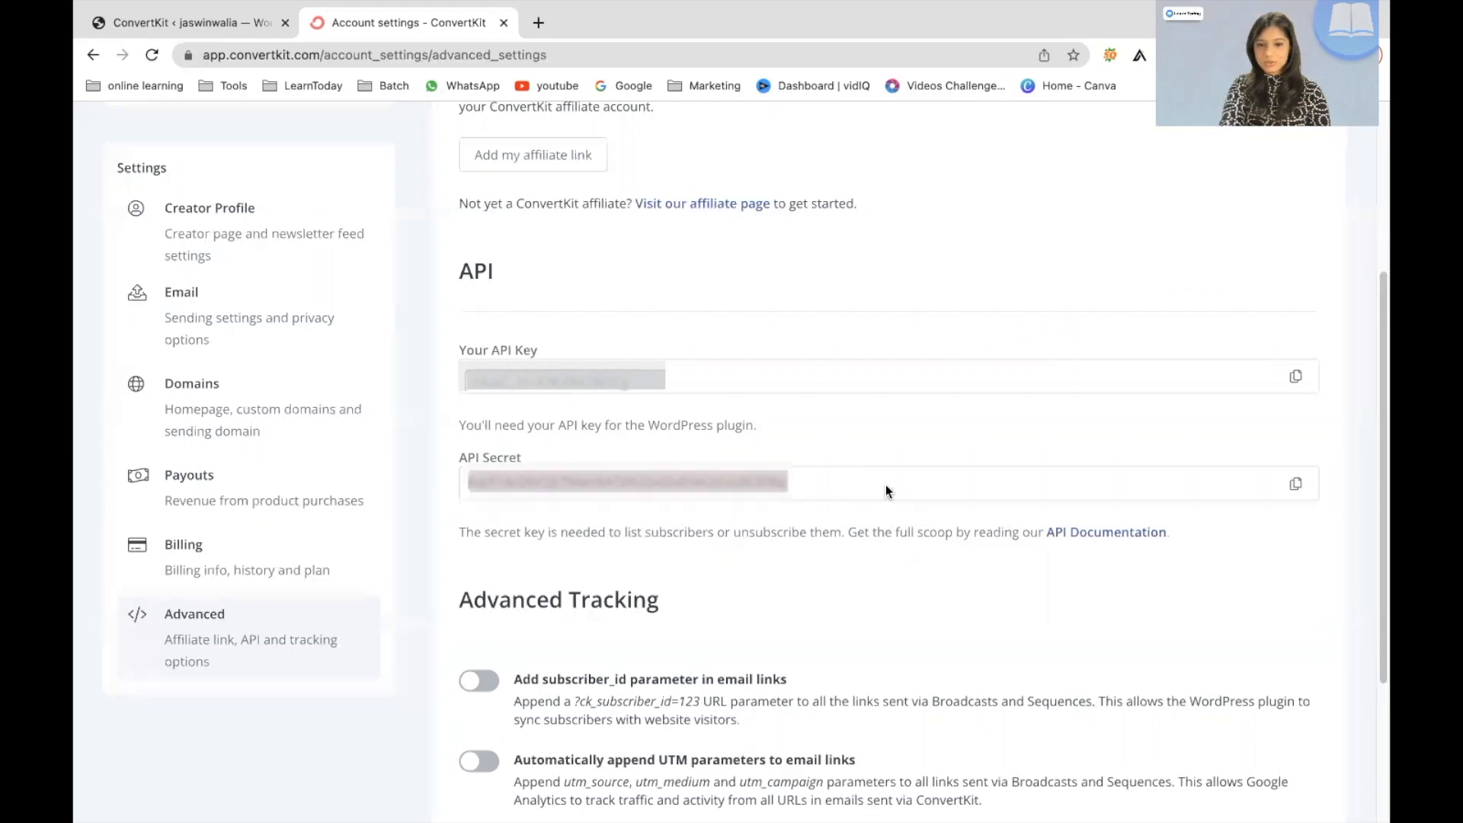
left_click(1295, 484)
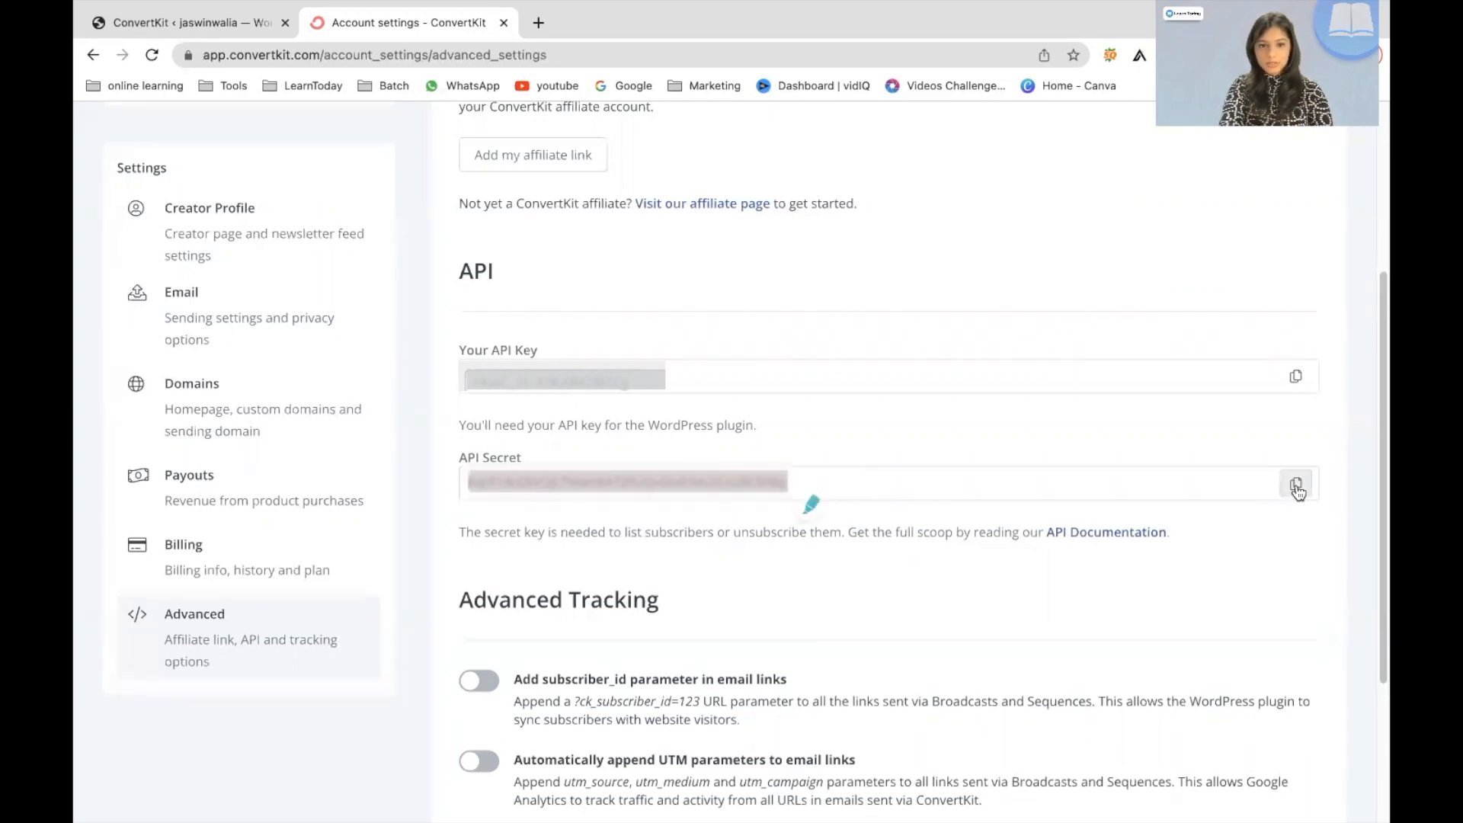
Step: Enter the API secret in the WordPress ConvertKit plugin settings and save the changes
left_click(228, 26)
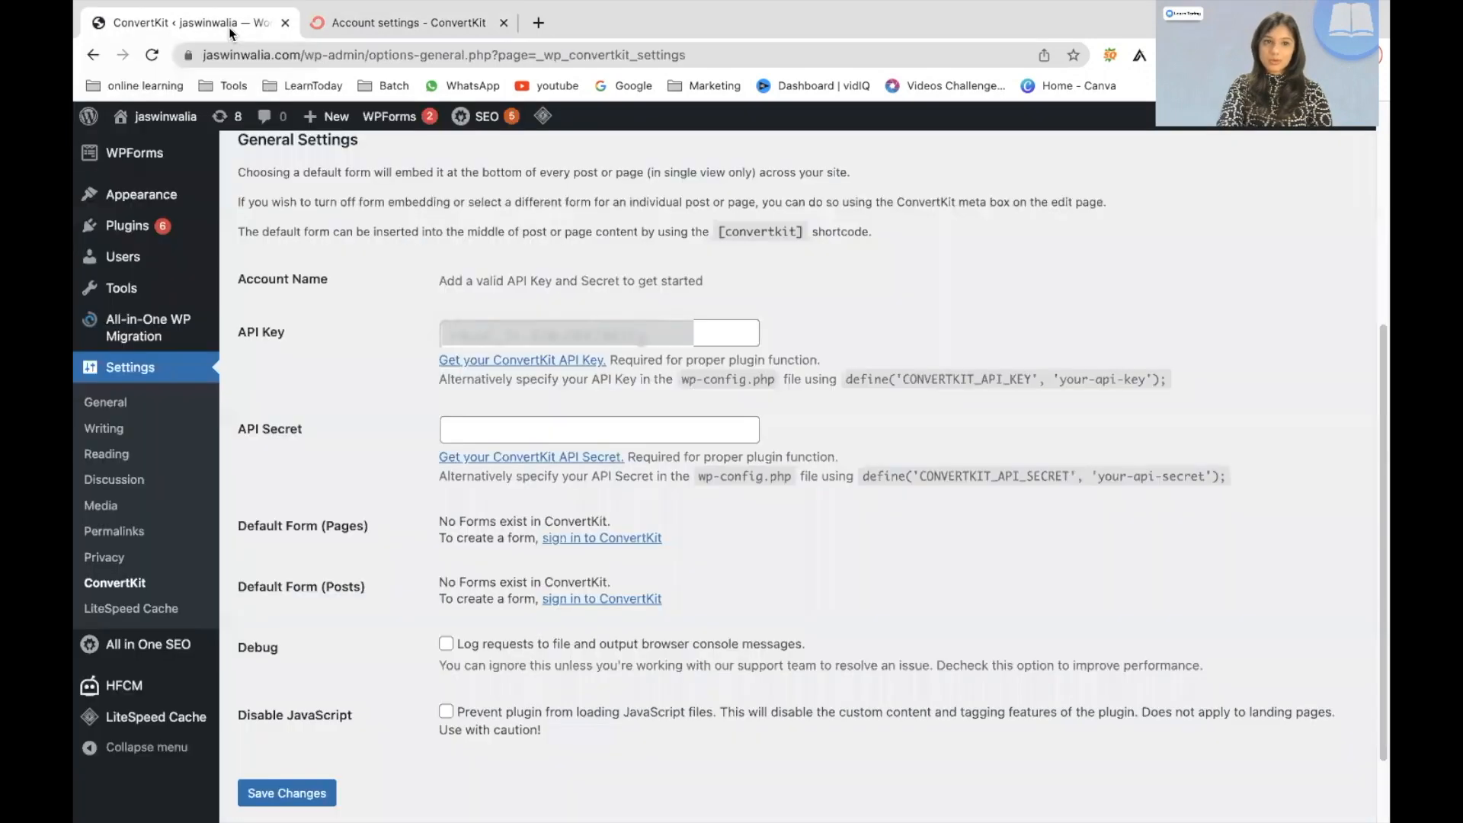
left_click(518, 431)
left_click(518, 435)
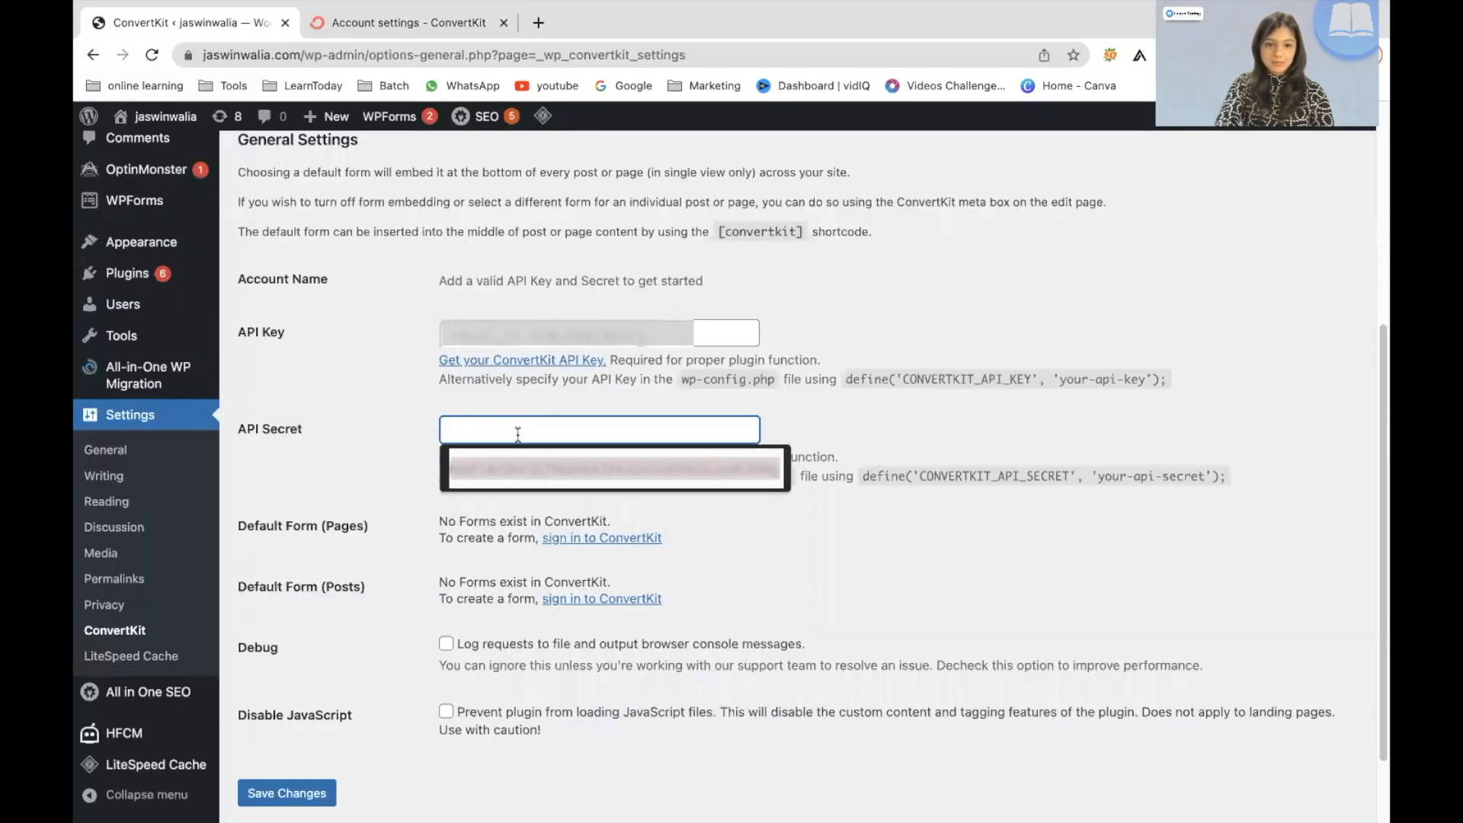
left_click(518, 468)
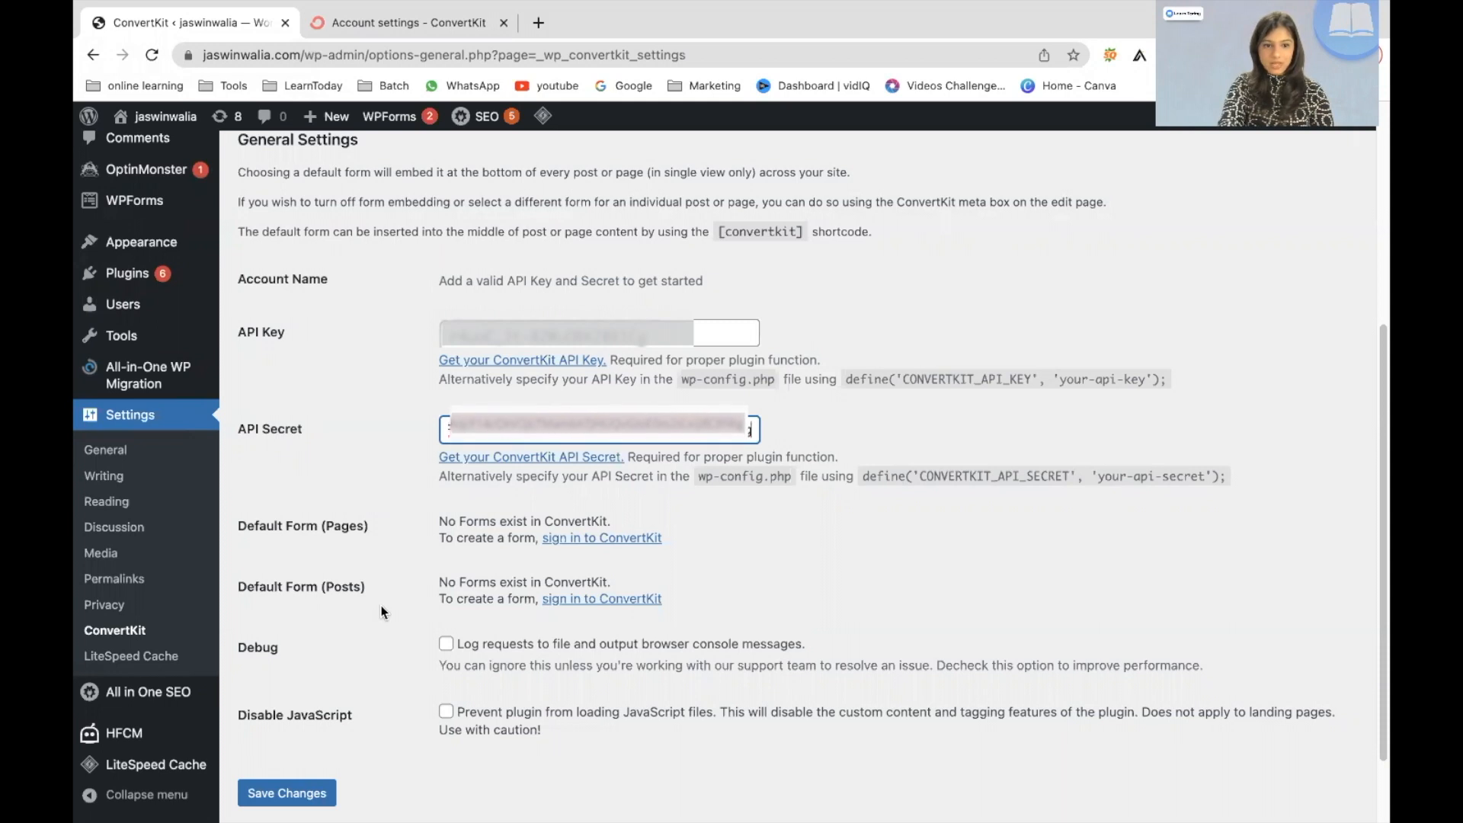
scroll(383, 605, "down", 3)
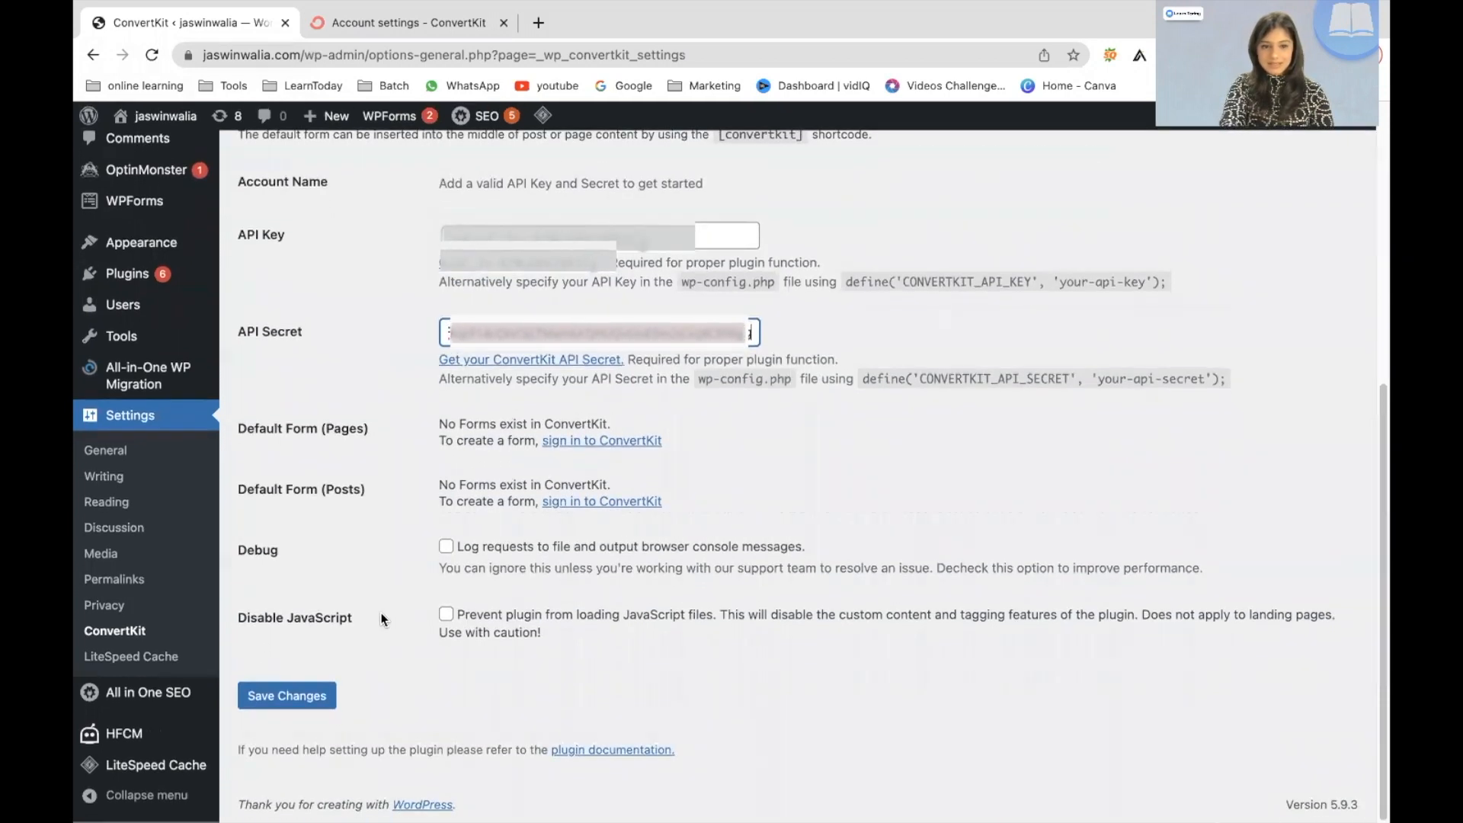
left_click(315, 706)
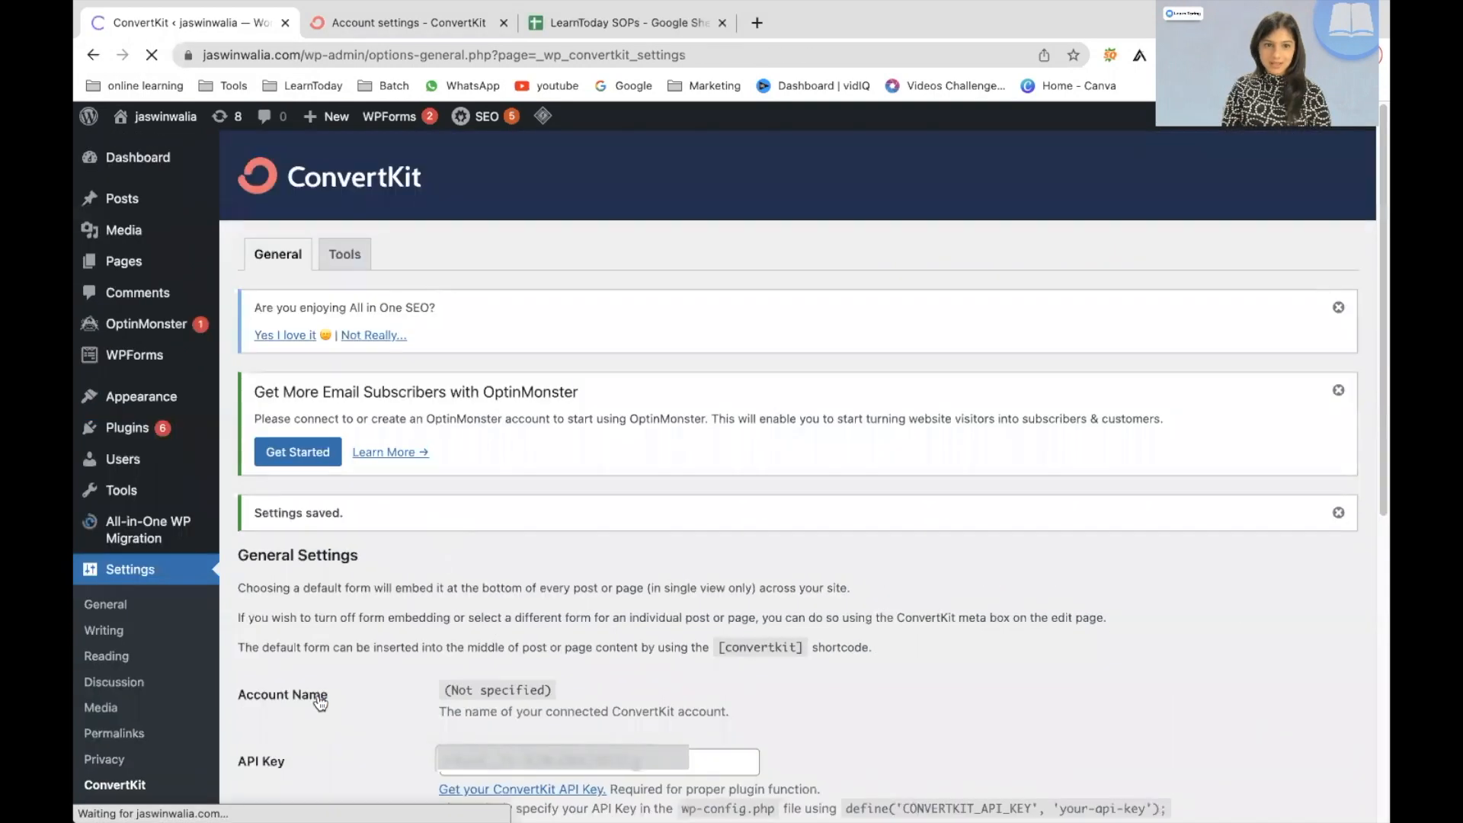
scroll(320, 703, "down", 3)
scroll(320, 703, "up", 3)
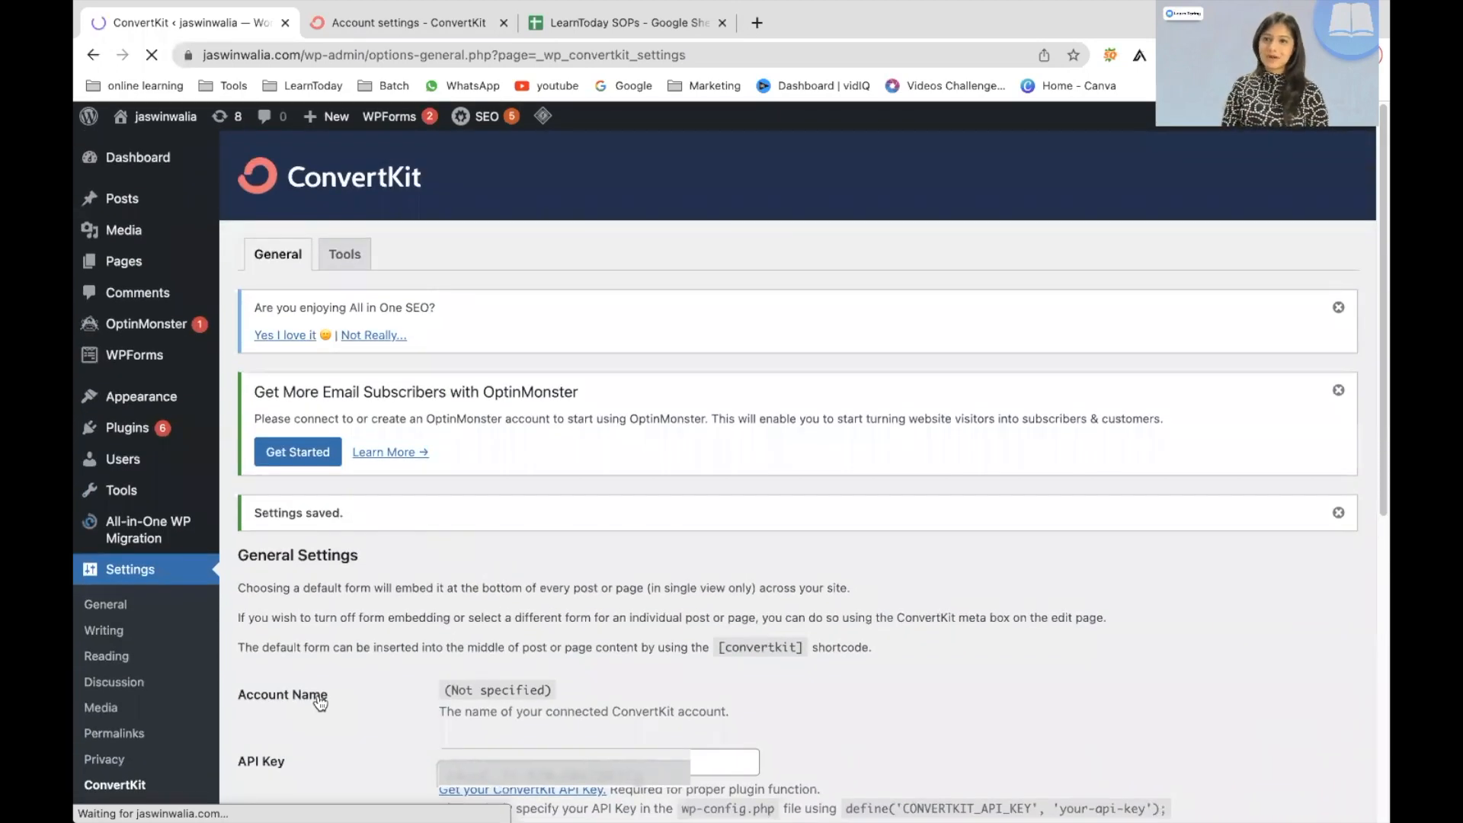